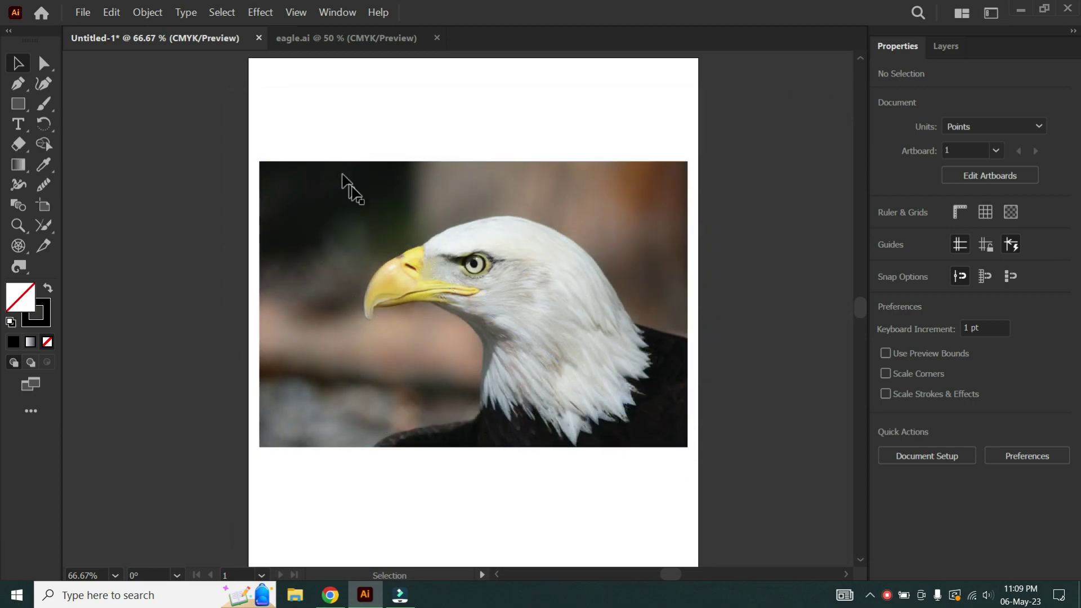
Fade the eagle photo to 50% opacity.
left_click(532, 243)
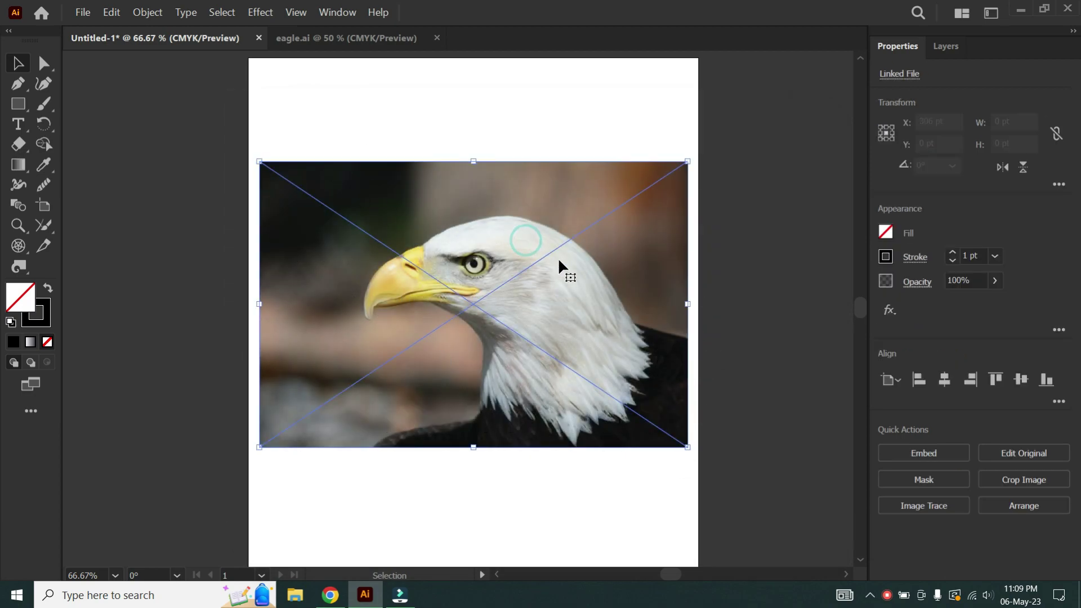
left_click(994, 280)
left_click_drag(991, 303, 963, 305)
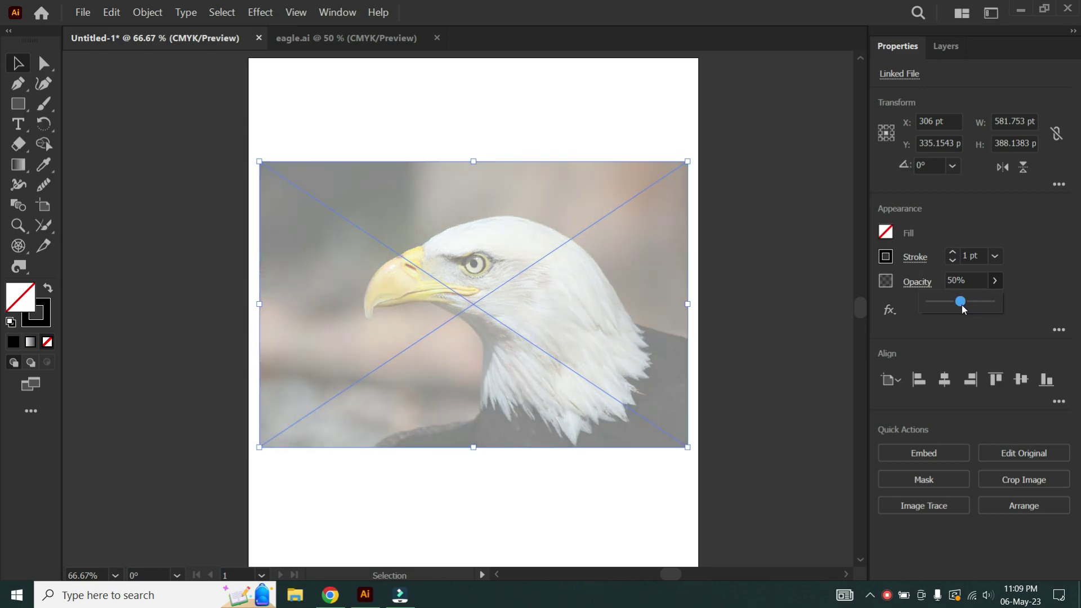
Lock Layer 1 holding the photo and add a new empty layer above it.
left_click(944, 46)
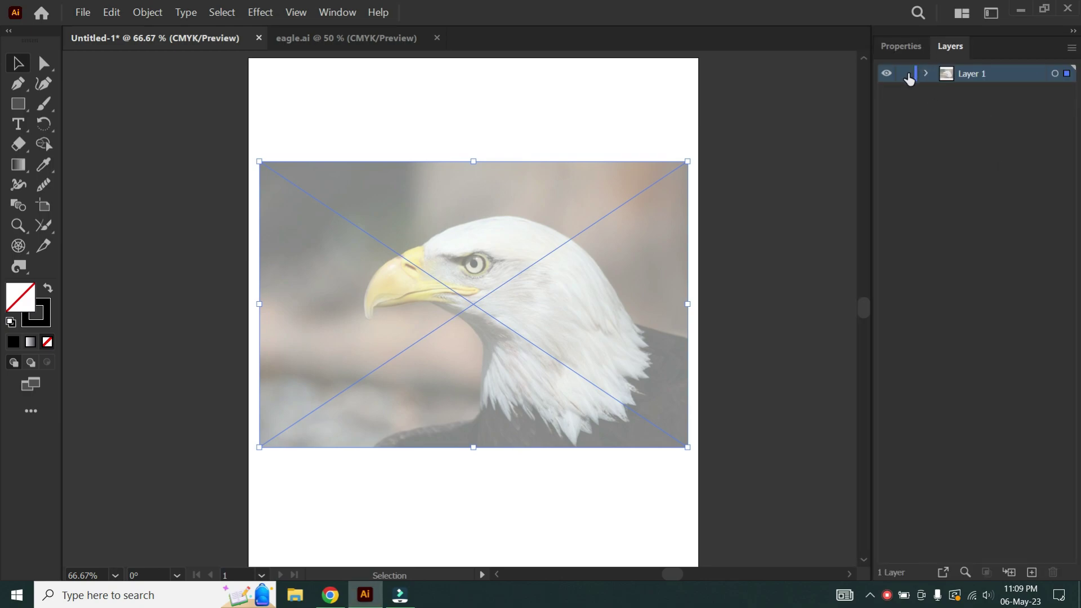
left_click(905, 73)
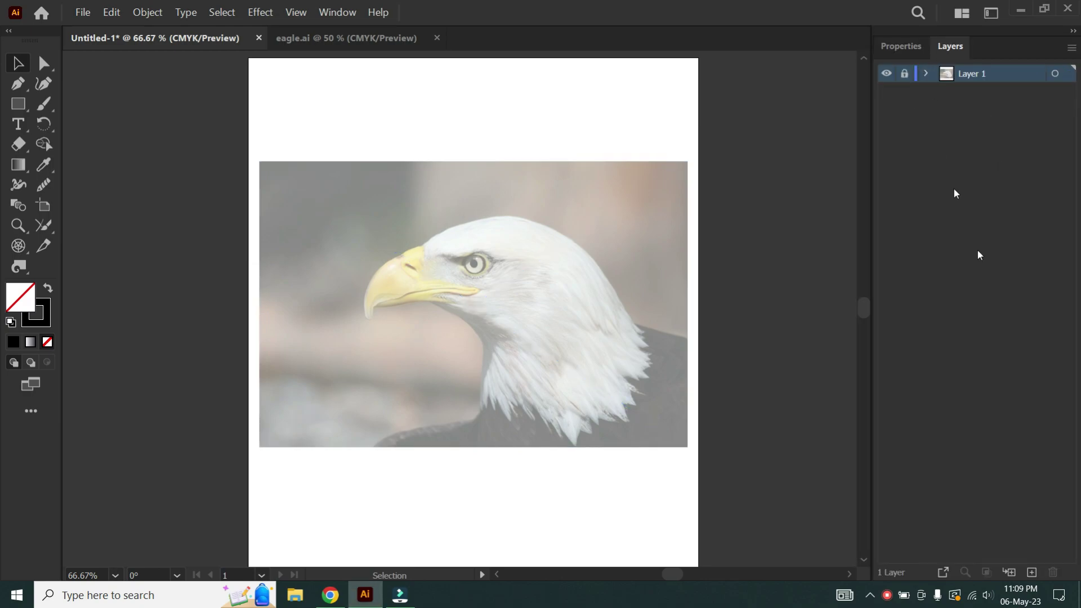
left_click(1033, 573)
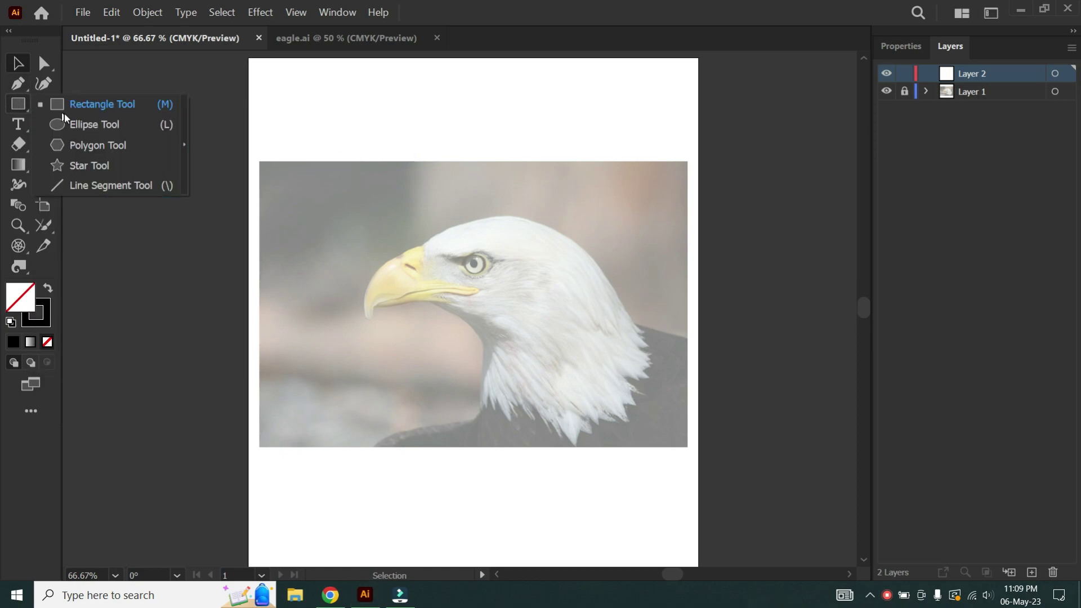
With the Ellipse Tool at 8 pt stroke, draw a circle outward from the eagle's eye.
left_click_drag(18, 106, 73, 124)
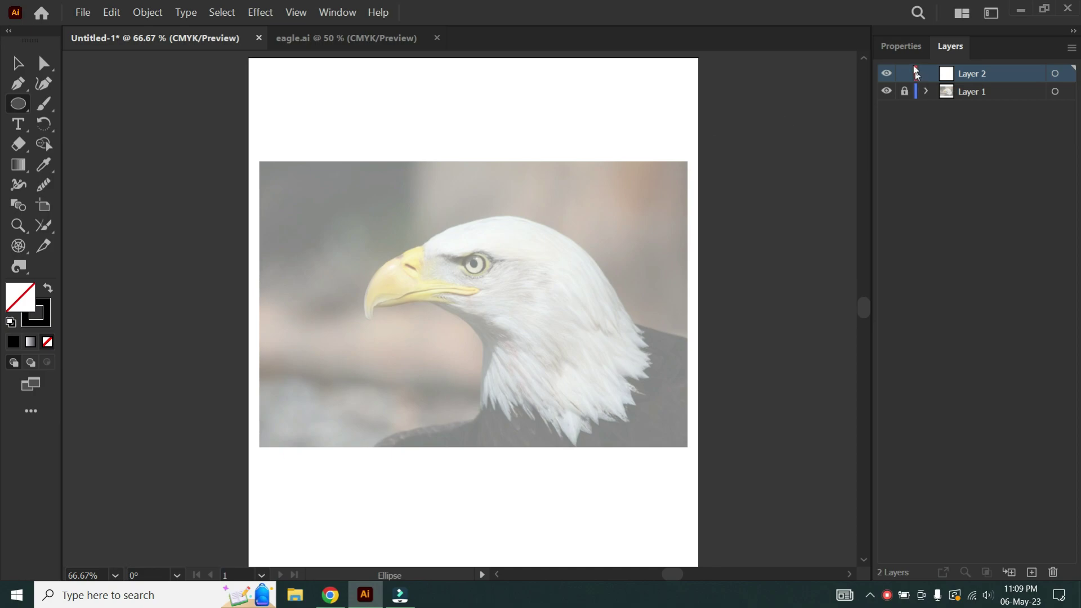
left_click(905, 42)
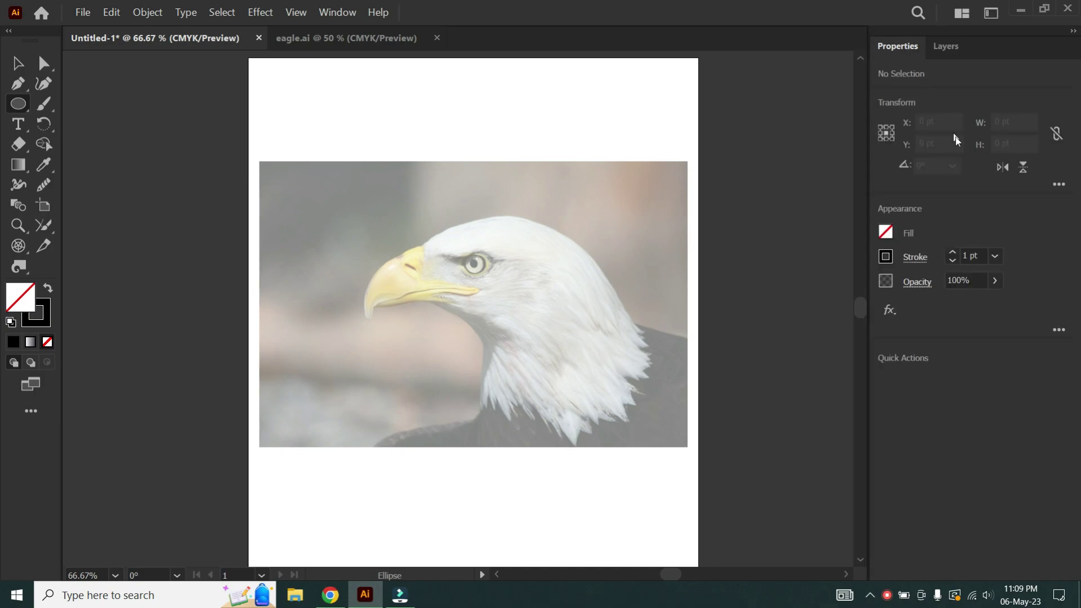
left_click(995, 257)
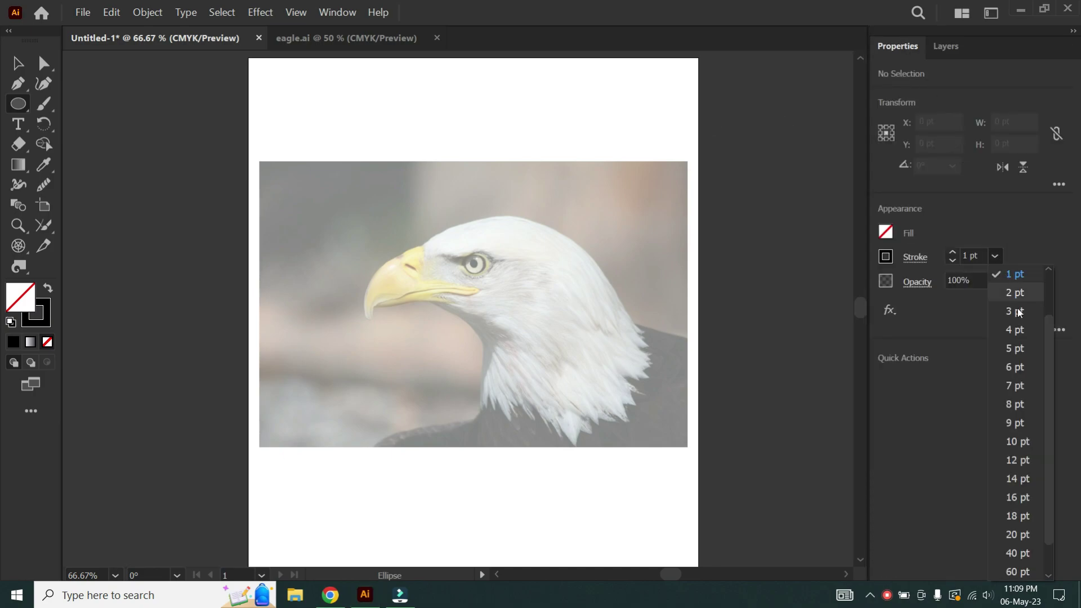
left_click(1022, 404)
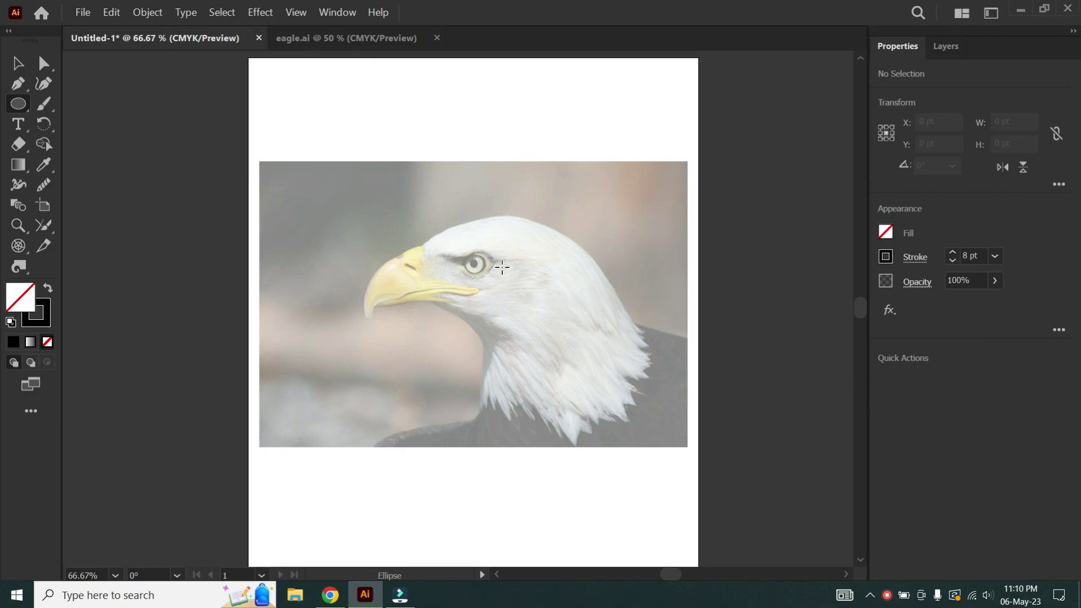
left_click_drag(502, 268, 534, 331)
Reposition the eye circle and add a slightly larger second circle over the beak.
key("v")
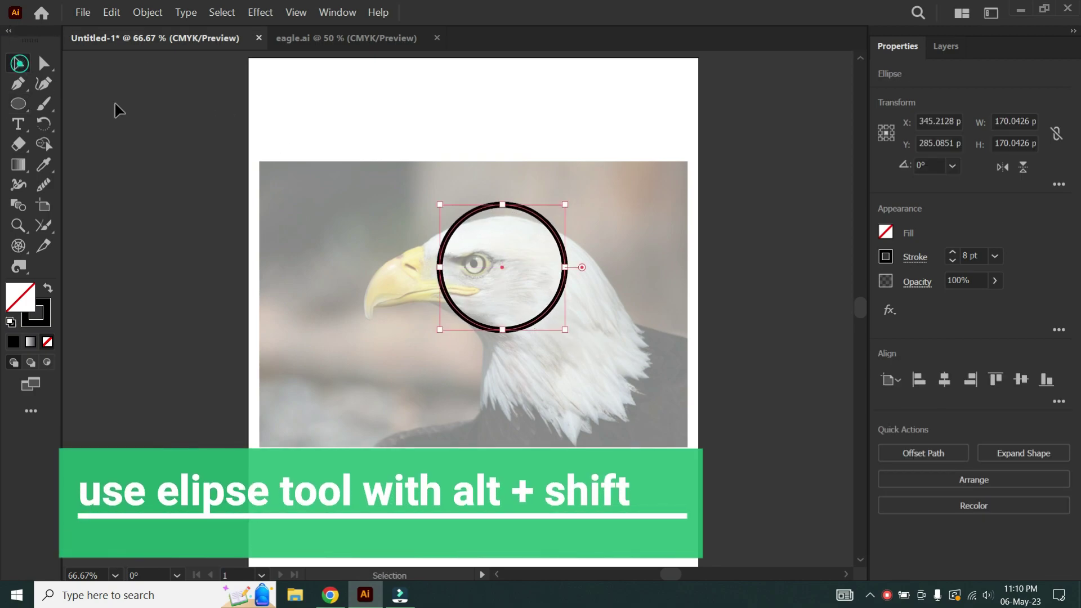
left_click_drag(562, 247, 549, 260)
key("l")
left_click_drag(407, 281, 426, 323)
key("v")
left_click_drag(378, 258, 390, 268)
mouse_move(379, 332)
left_mouse_down()
mouse_move(366, 344)
mouse_move(461, 370)
left_mouse_up()
Place a third circle over the lower beak and select all three circles.
key("l")
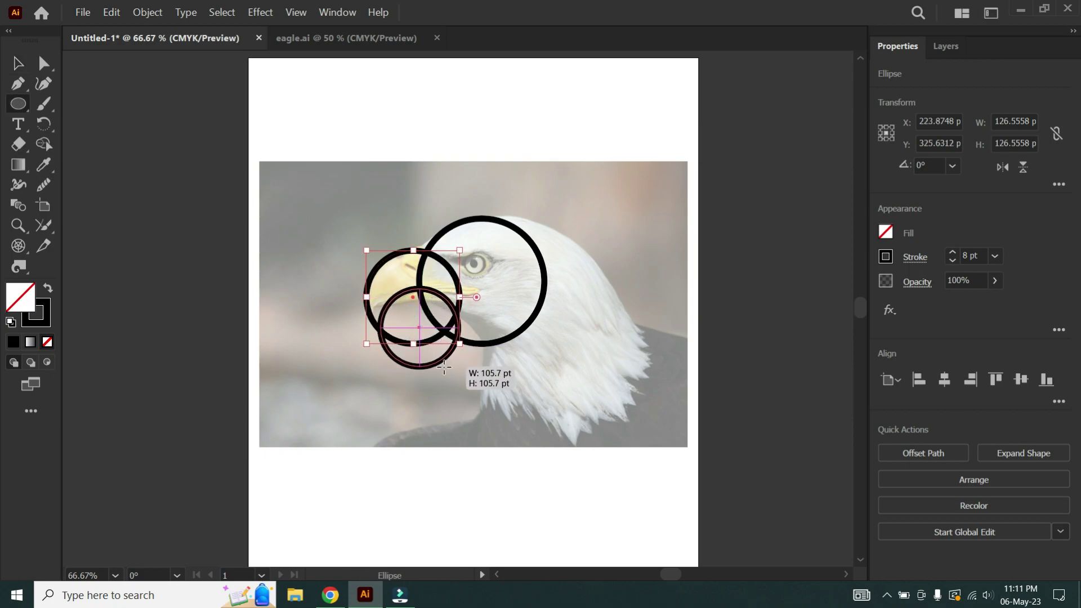
left_click(17, 63)
left_click(450, 301)
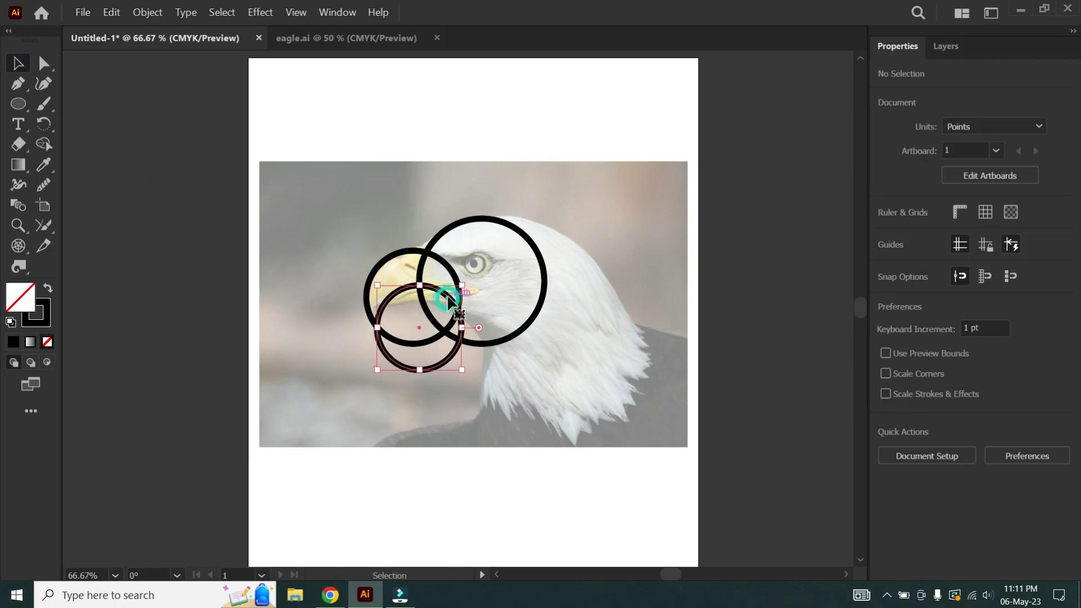
left_click_drag(448, 303, 434, 310)
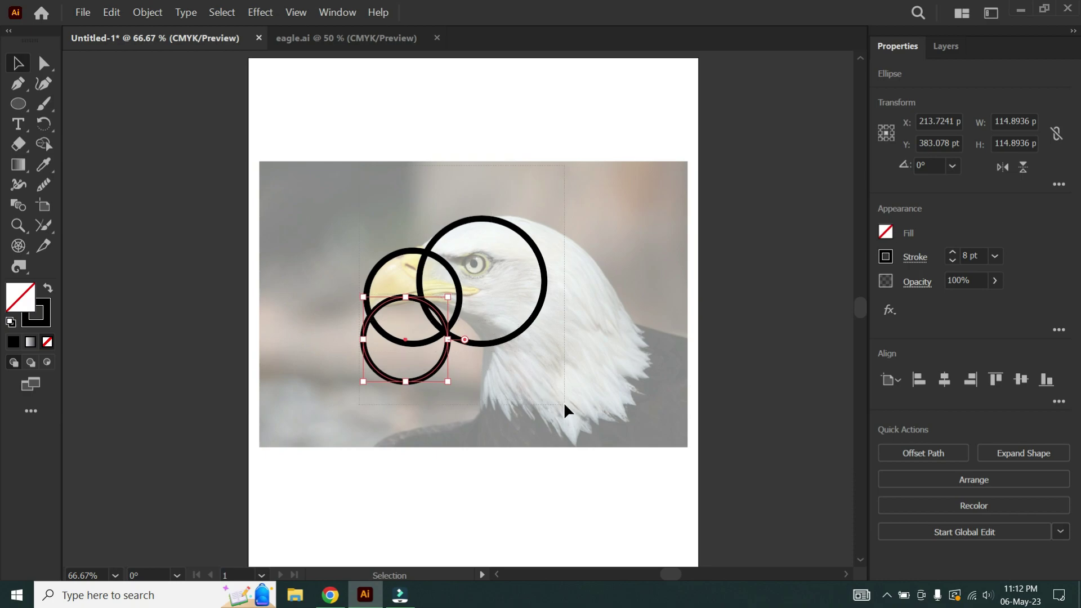
left_click_drag(563, 402, 304, 287)
Shape-build the circles into a hooked-beak head, deleting the lower circle and lens sliver.
left_click(47, 148)
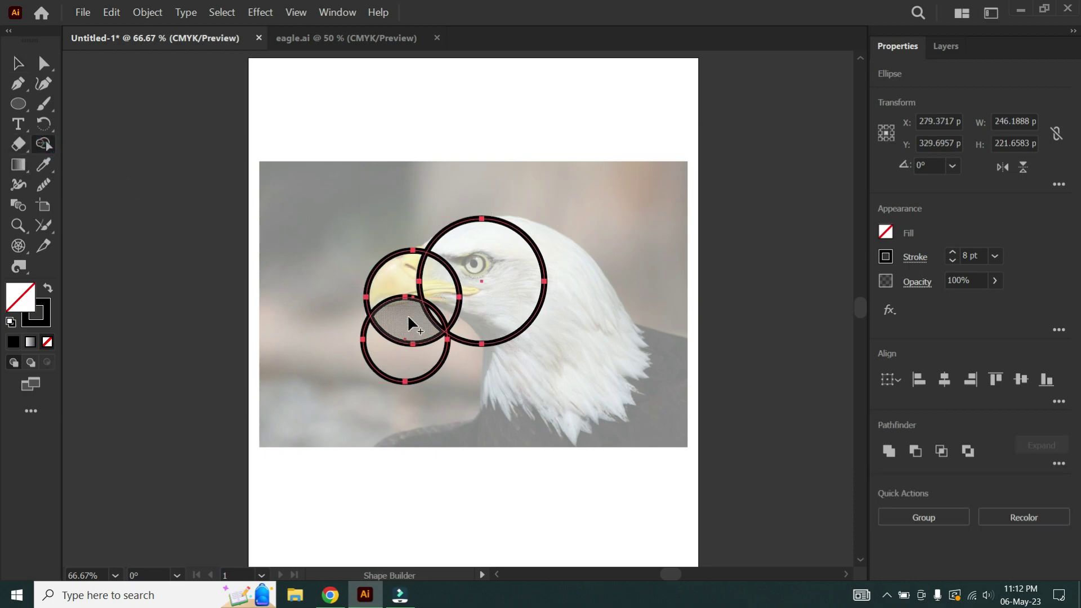
left_click_drag(408, 324, 404, 400)
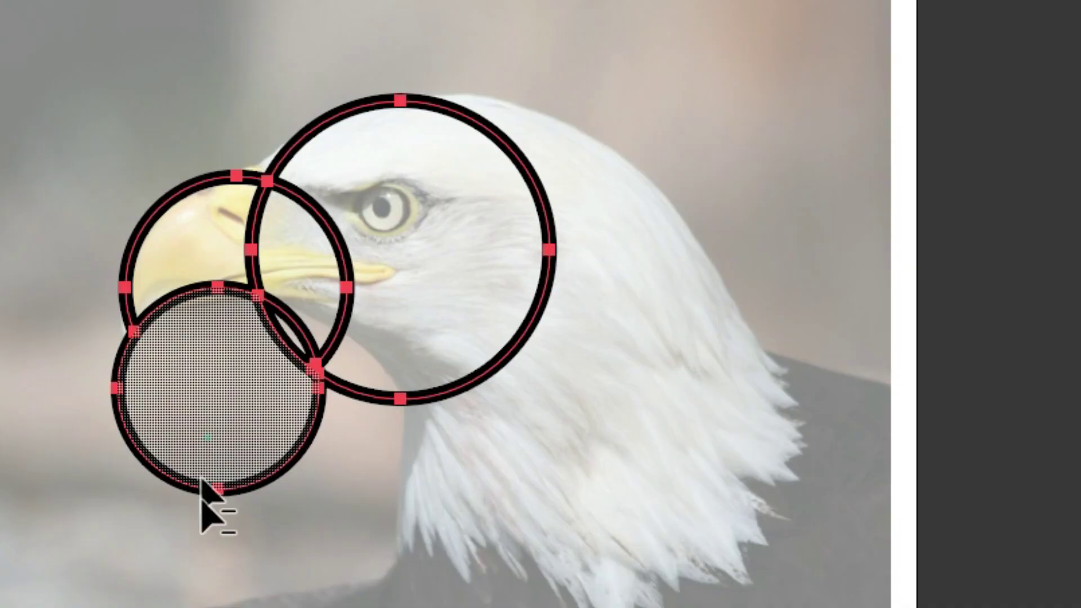
left_click(202, 480, "alt")
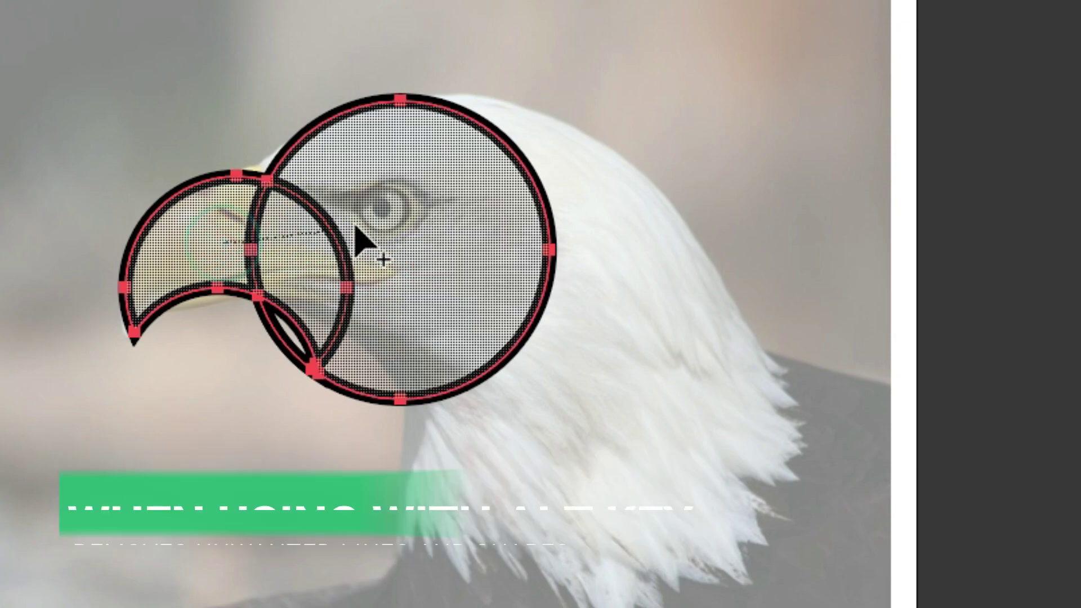
left_click_drag(356, 231, 332, 369)
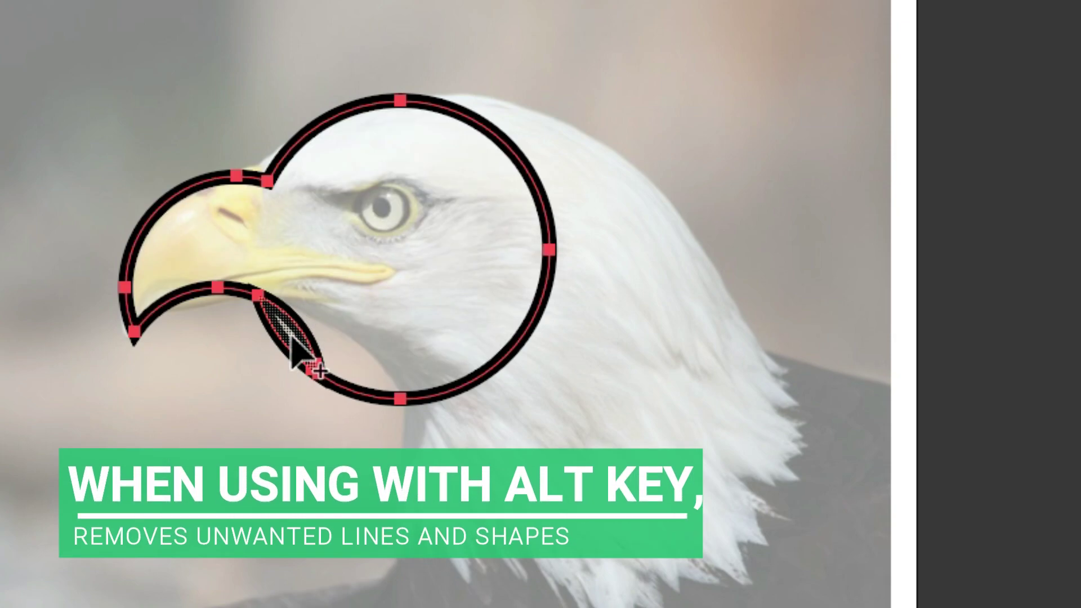
left_click(291, 338, "alt")
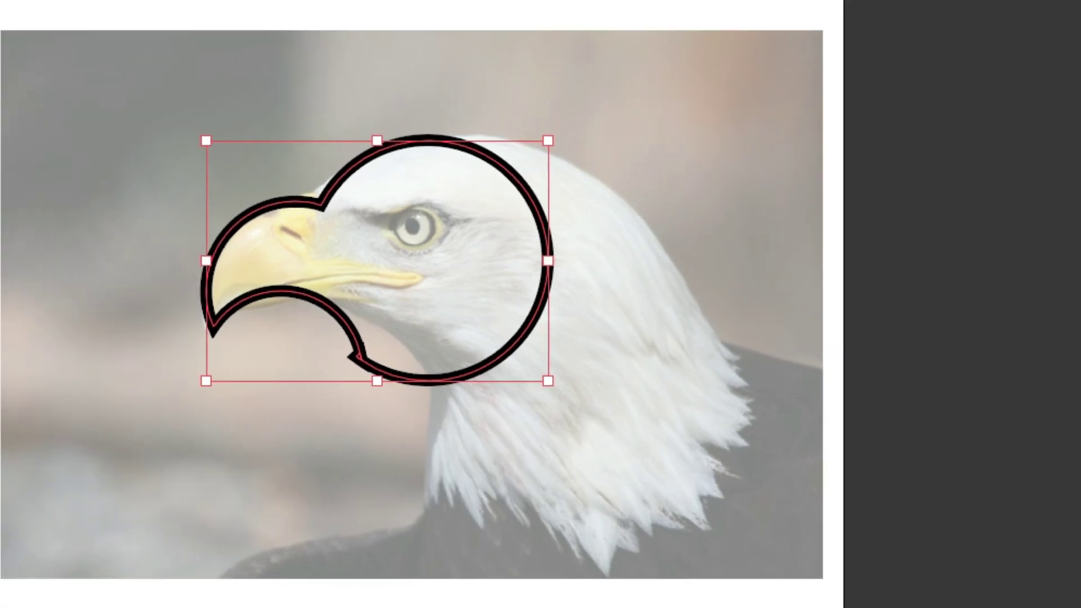
left_click(156, 53)
right_click(26, 105)
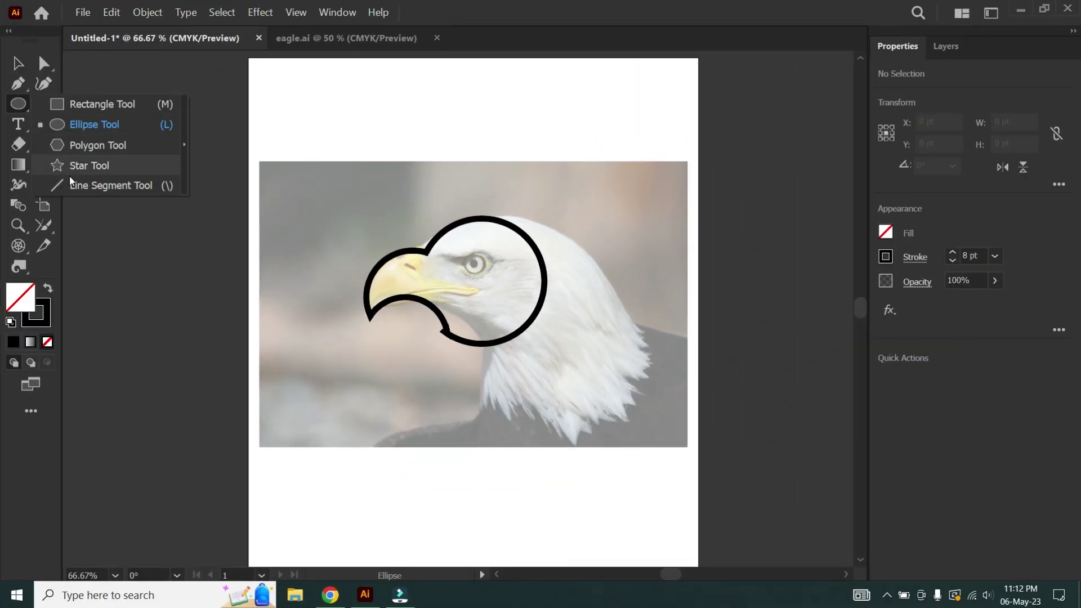
Draw two straight lines: crown to lower right, and beak down to the photo's bottom.
left_click(90, 186)
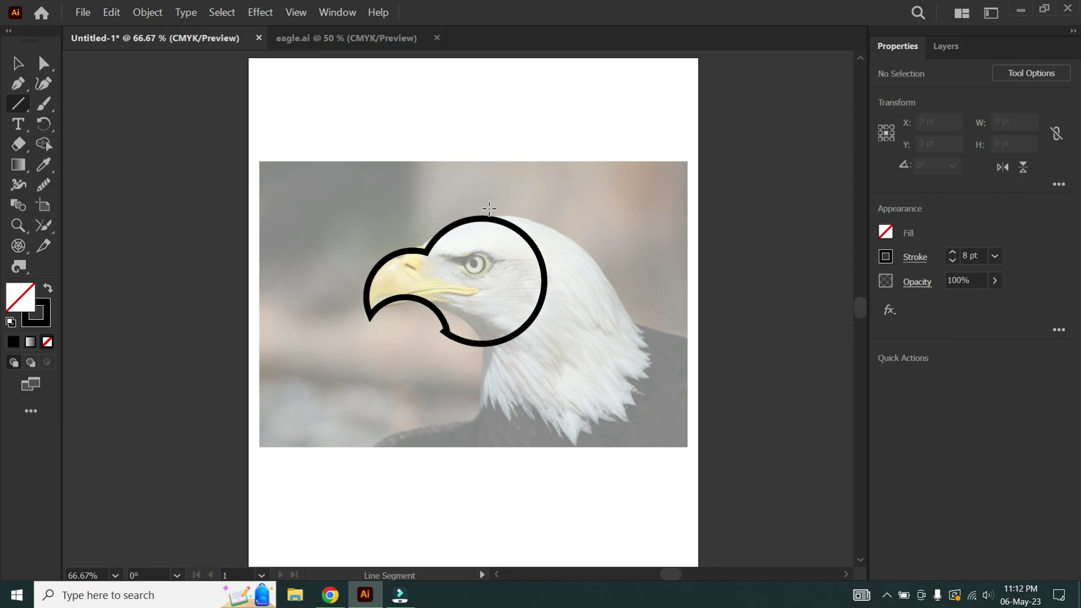
left_click_drag(490, 209, 606, 358)
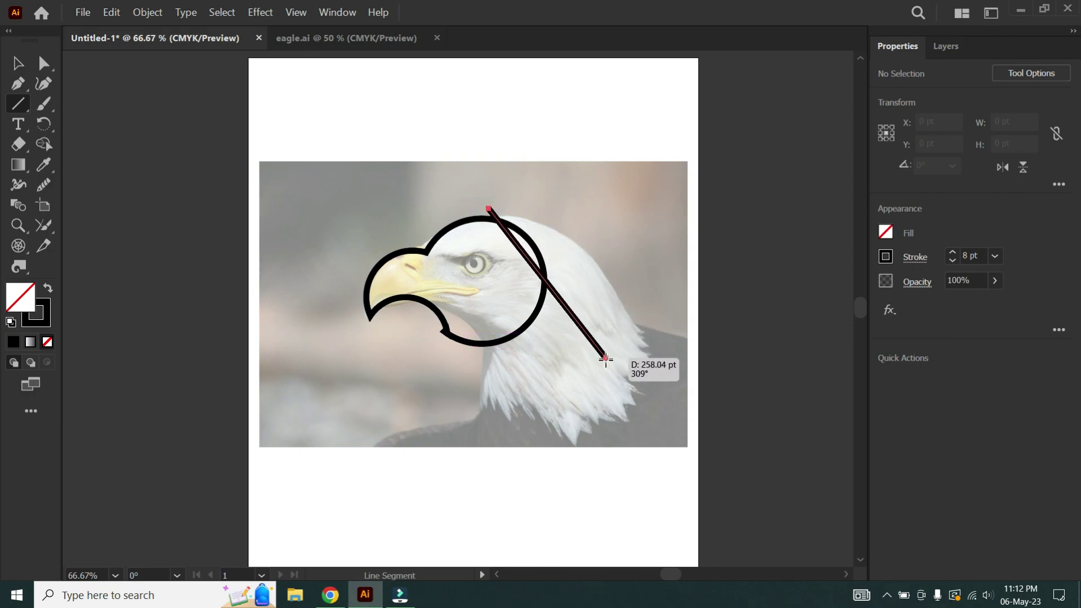
left_click_drag(606, 357, 614, 366)
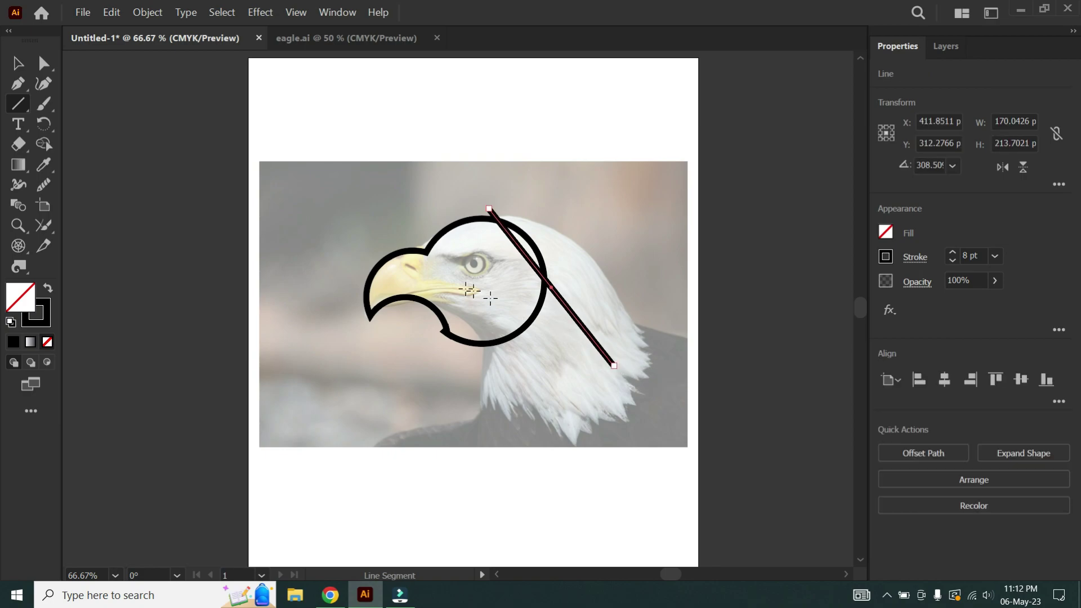
left_click(18, 64)
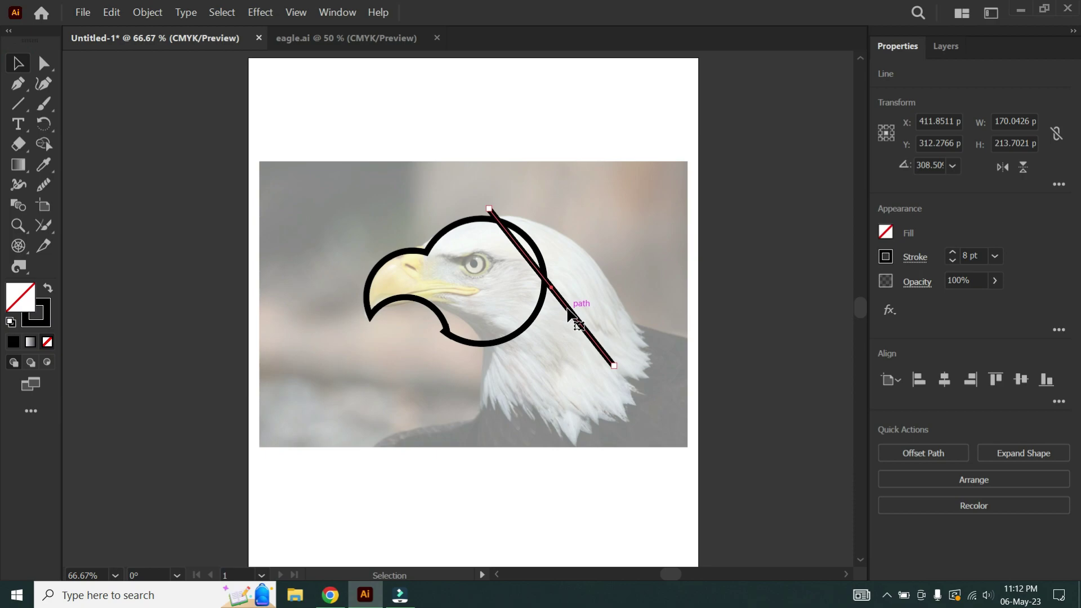
left_click(18, 103)
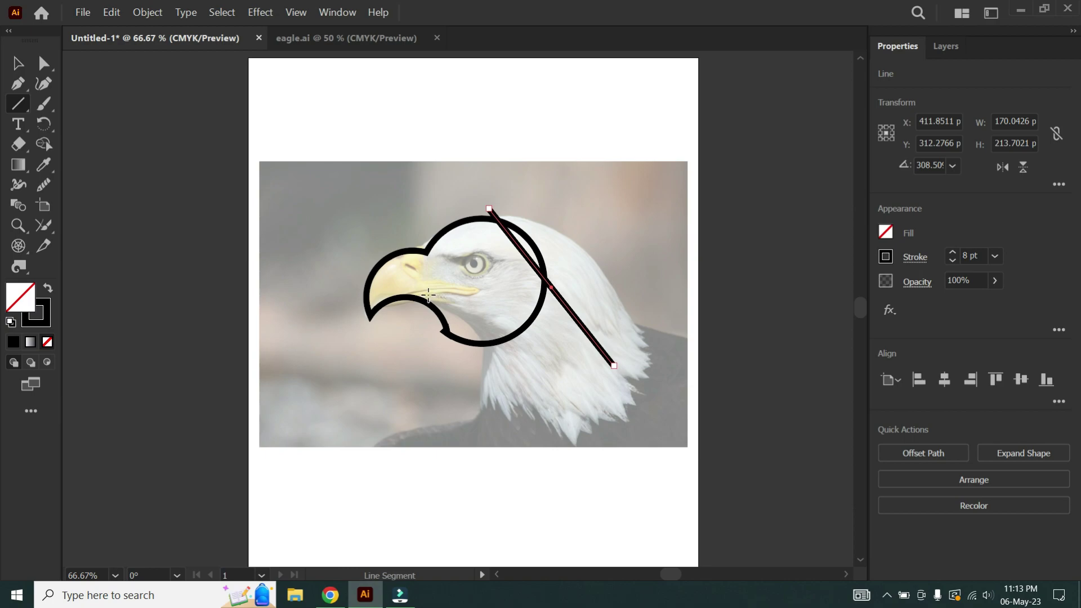
mouse_move(428, 294)
left_mouse_down()
mouse_move(493, 420)
mouse_move(473, 447)
mouse_move(480, 441)
left_mouse_up()
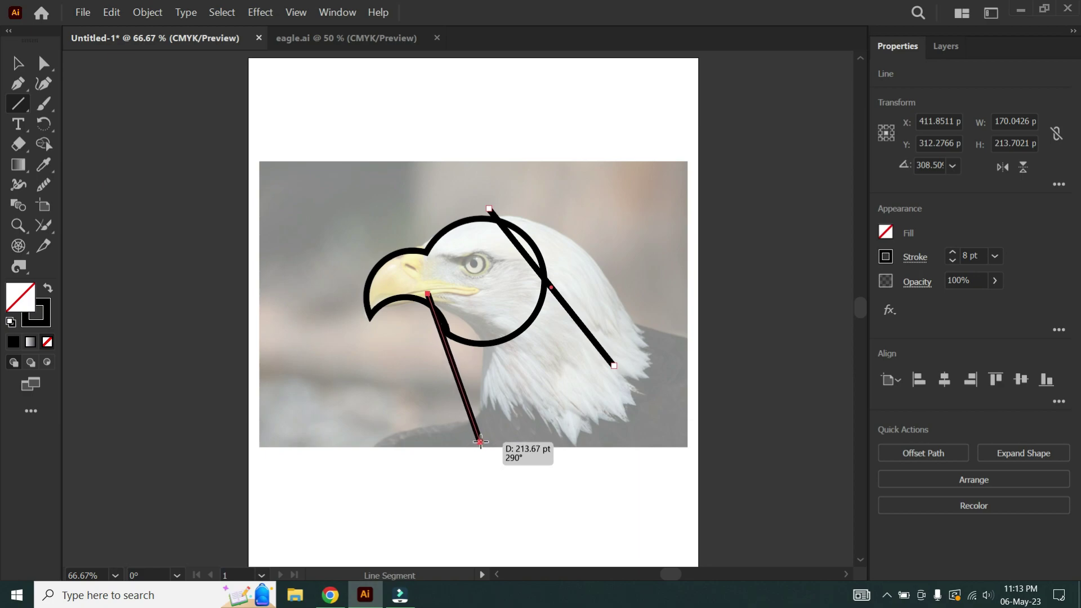
left_click_drag(480, 442, 480, 442)
Draw a large circle around the eagle head, sized about 331 pt and centred.
left_click(18, 103)
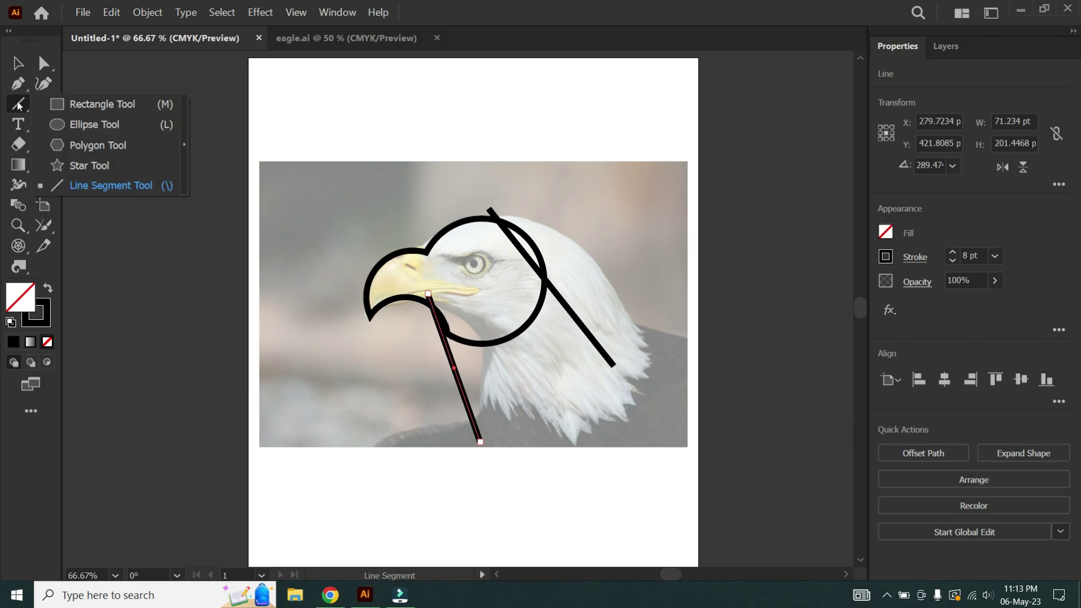
left_click(60, 121)
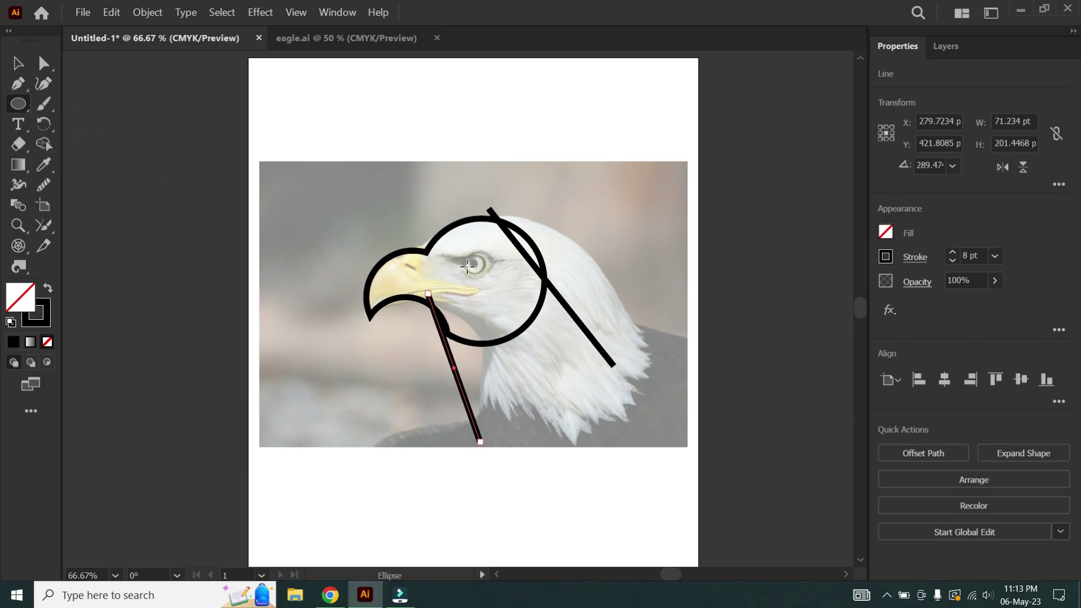
left_click_drag(468, 265, 554, 396)
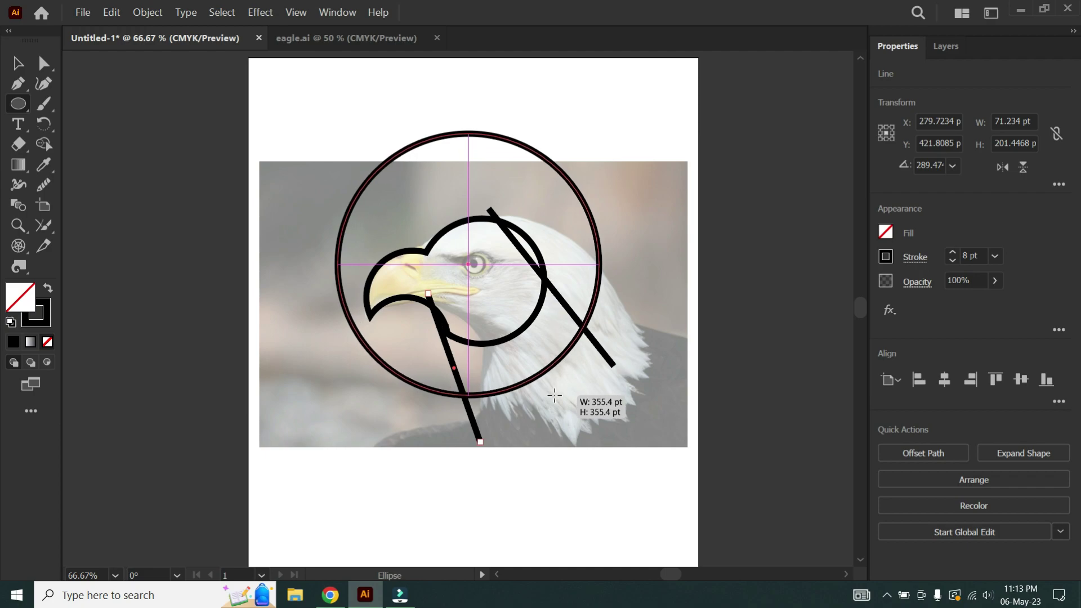
left_click_drag(555, 395, 555, 396)
key("v")
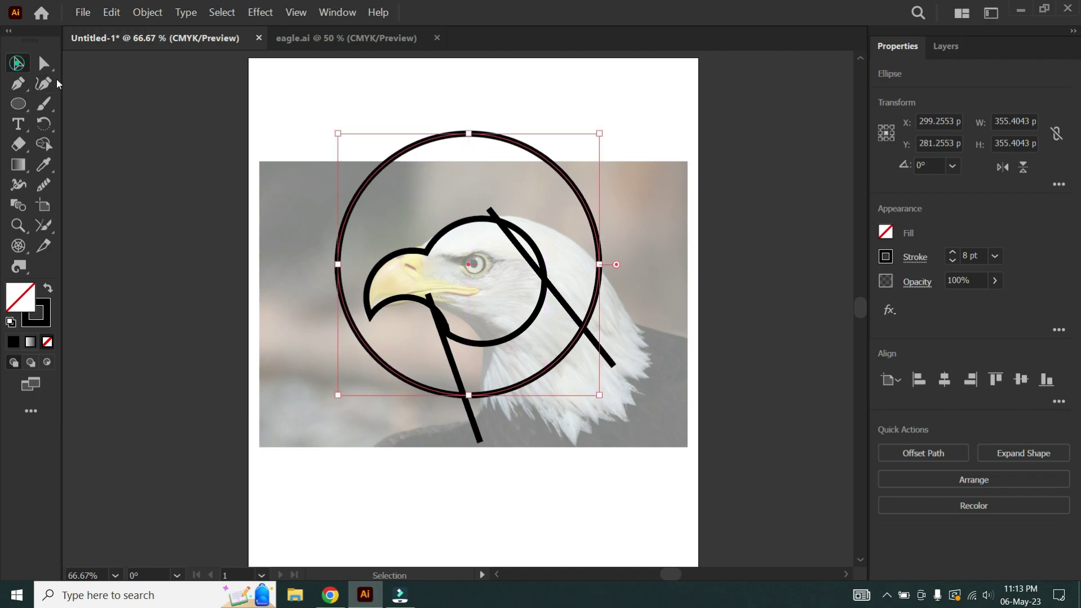
left_click_drag(414, 147, 408, 190)
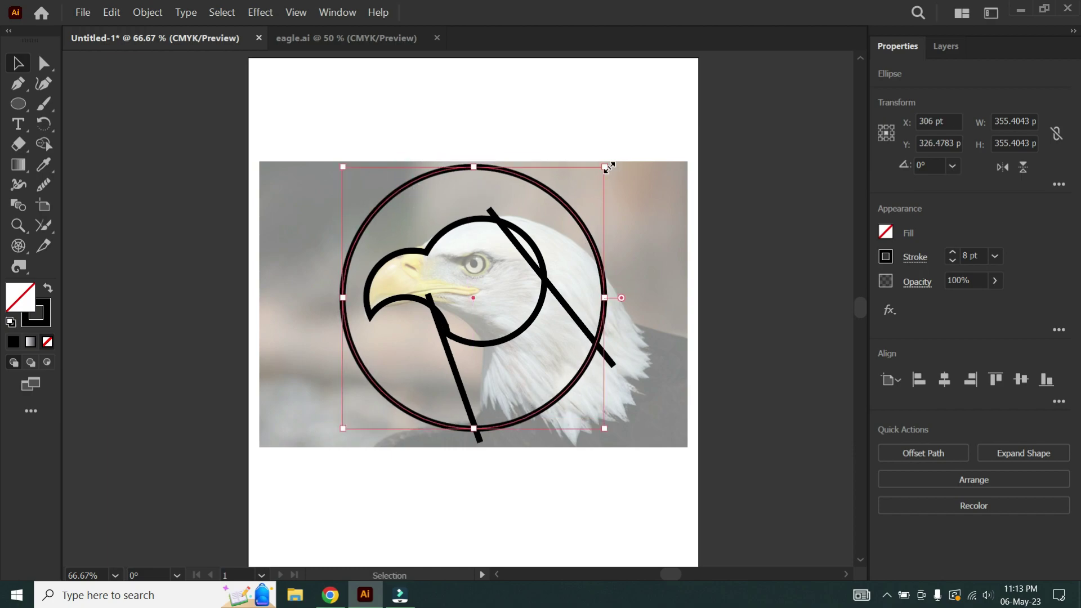
left_click_drag(607, 167, 600, 177)
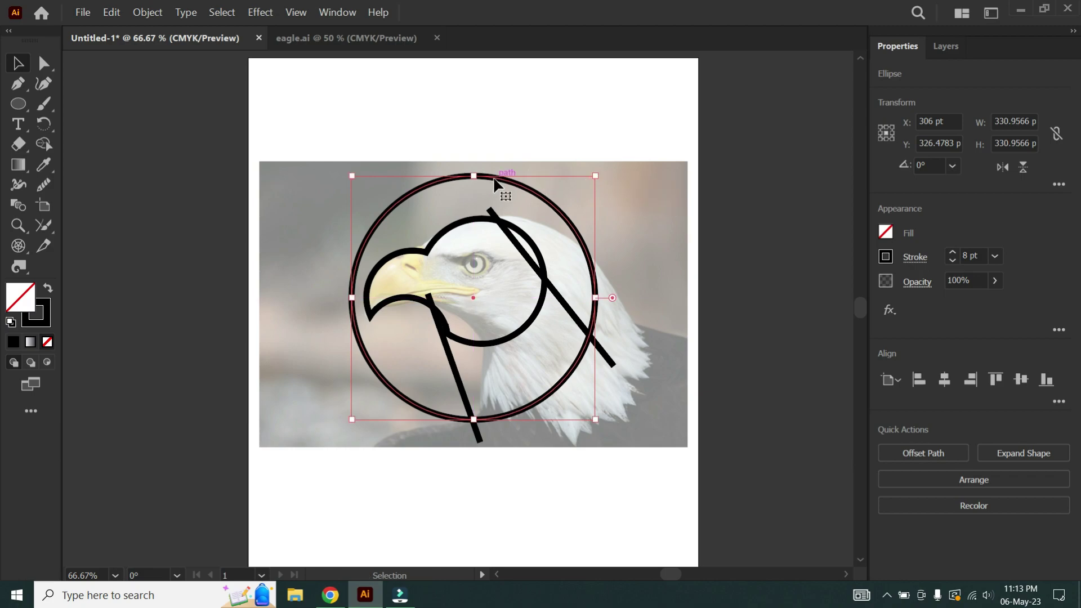
left_click_drag(494, 181, 489, 185)
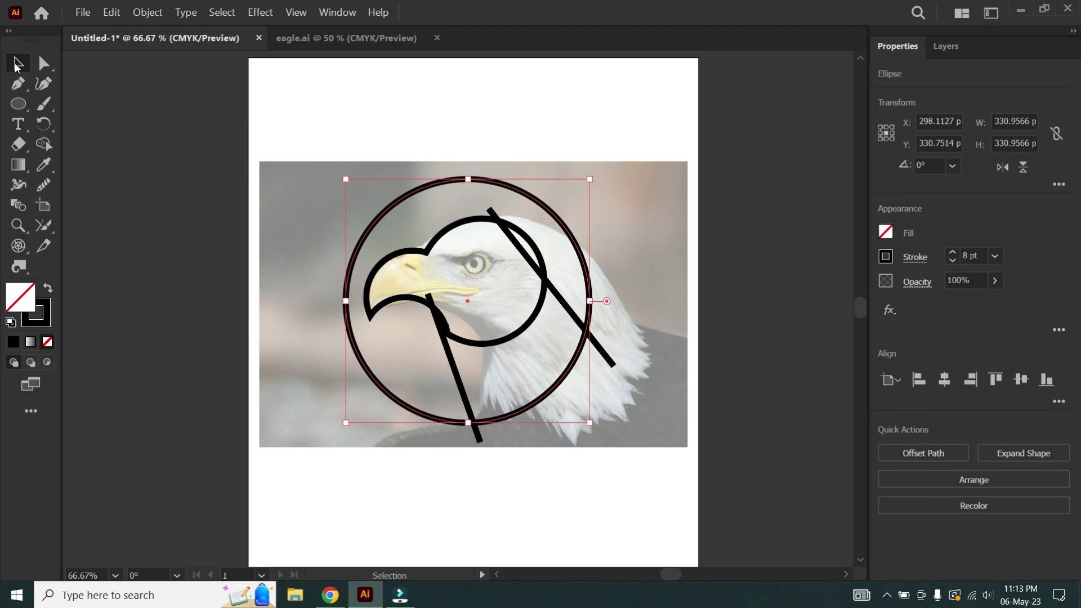
Select all the drawn paths for Shape Builder merging.
key("ctrl+a")
left_click(44, 144)
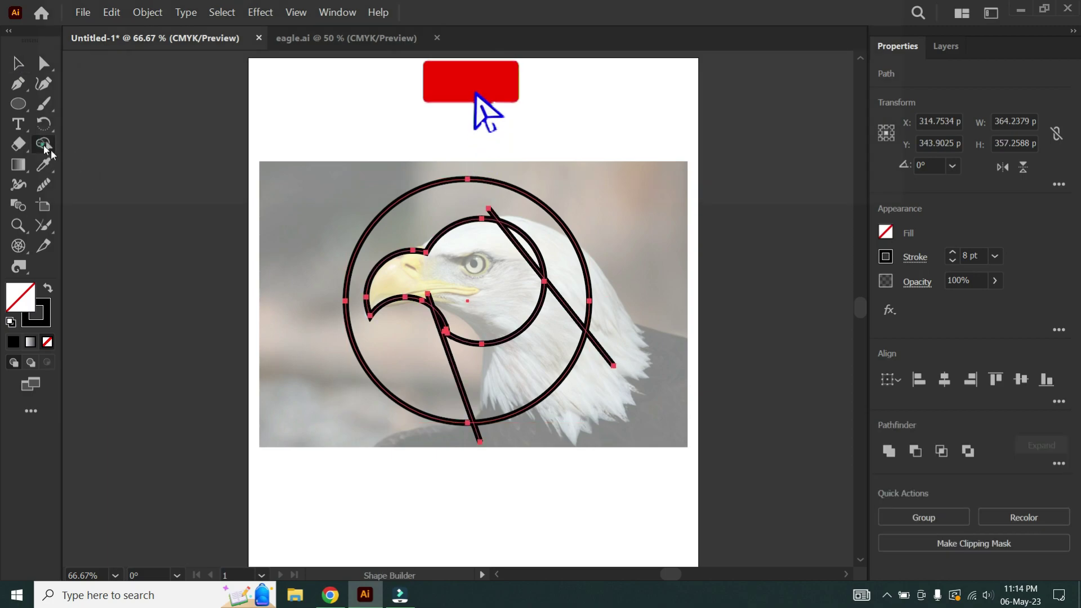
left_click(535, 248)
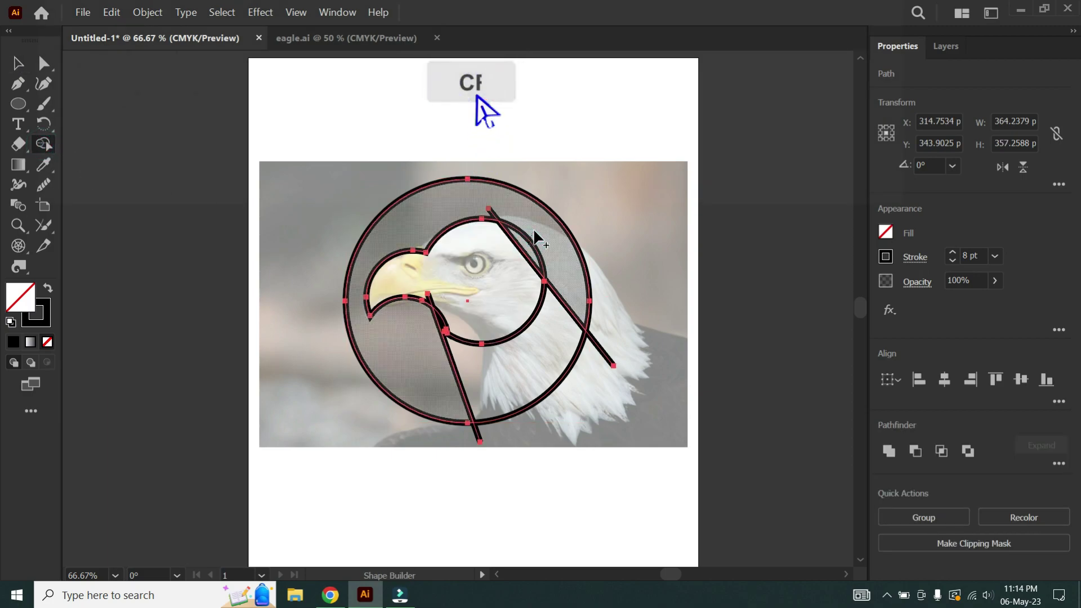
Trim line tips above the head and below the circle, merging the beak and head regions.
left_click(490, 216, "alt")
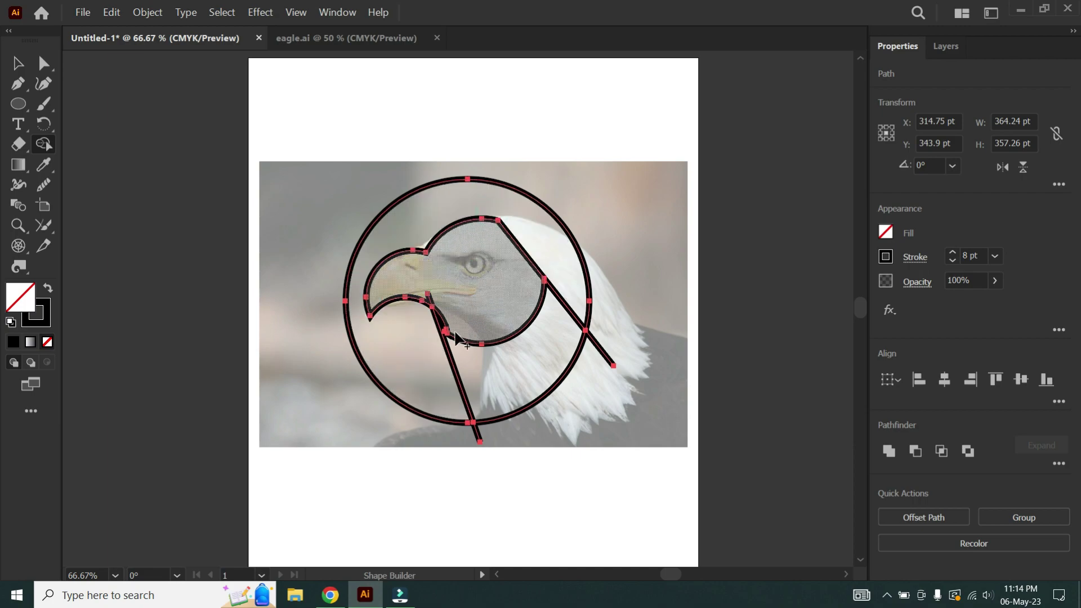
left_click_drag(431, 300, 432, 305)
left_click_drag(429, 302, 457, 341)
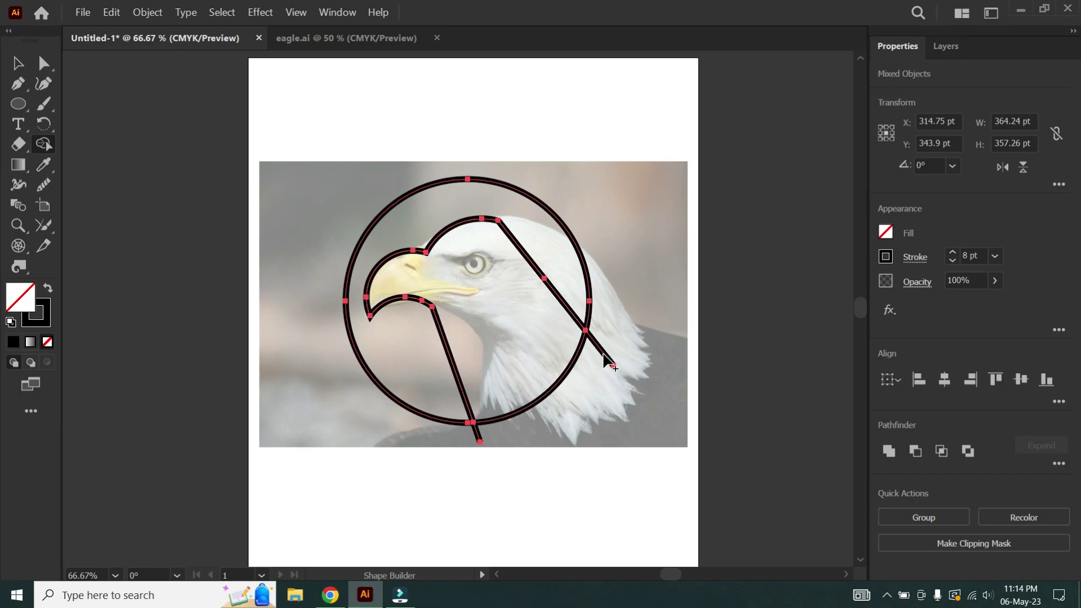
left_click(477, 434, "alt")
key("v")
key("ctrl+shift+a")
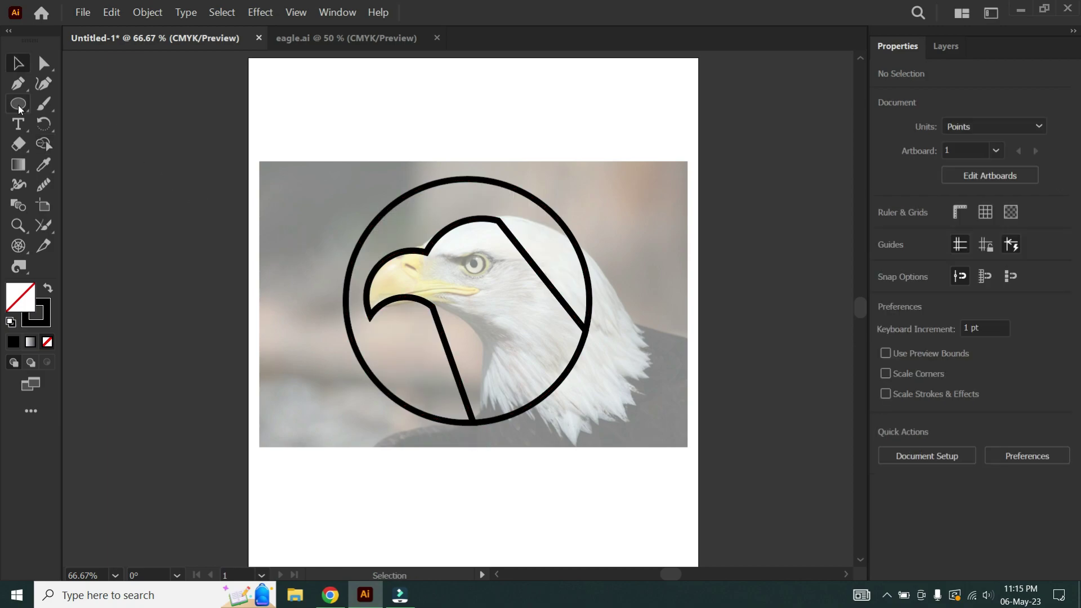
Draw a small circle about 37 pt wide on the eagle's eye, then deselect.
left_click(18, 105)
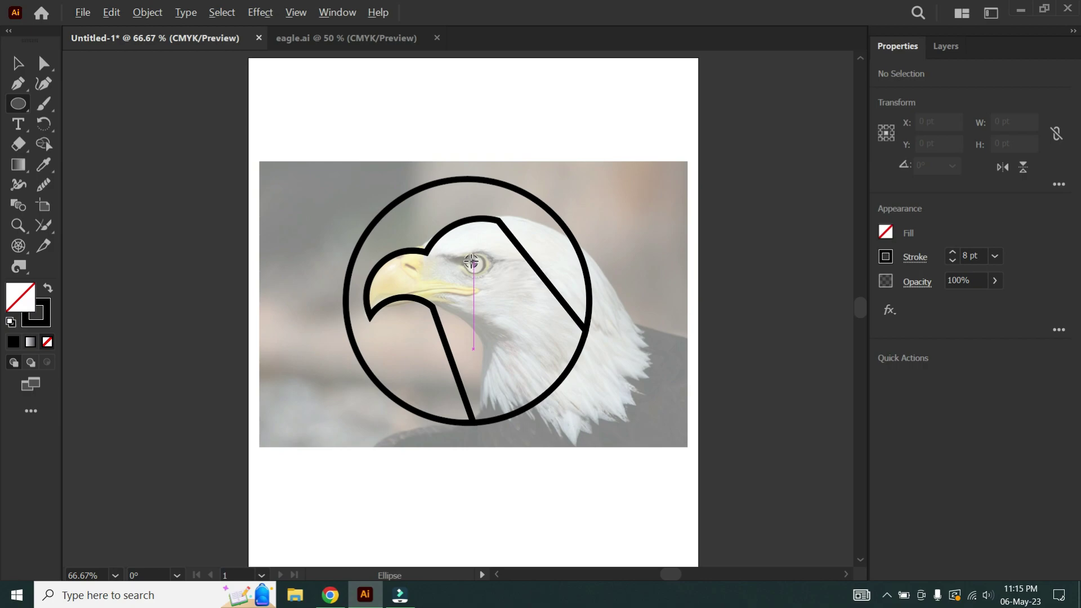
scroll(472, 261, "up", 3)
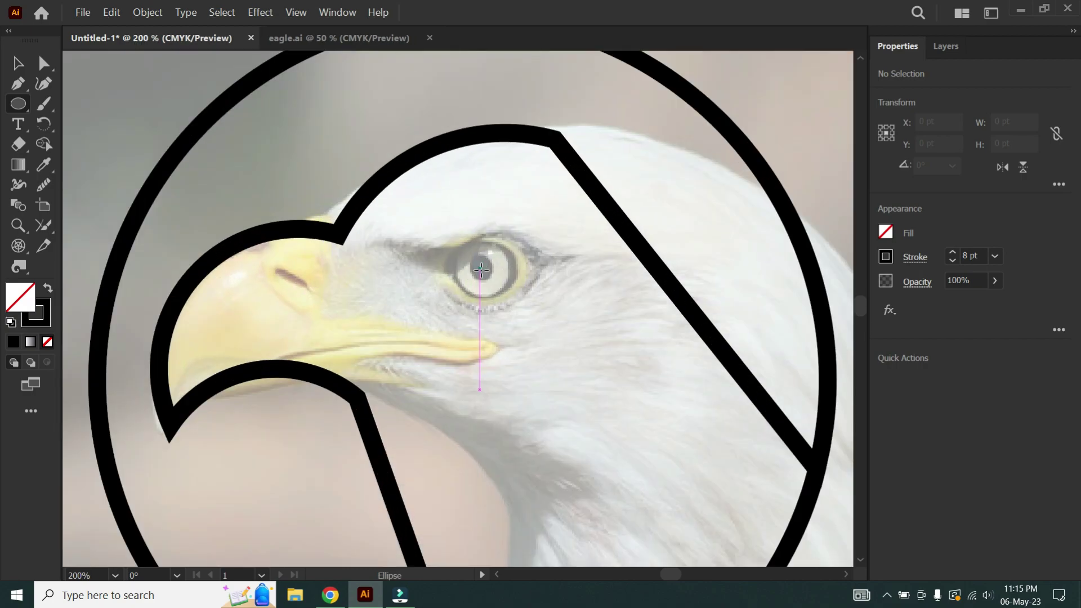
left_click_drag(479, 268, 501, 306)
scroll(498, 301, "down", 4)
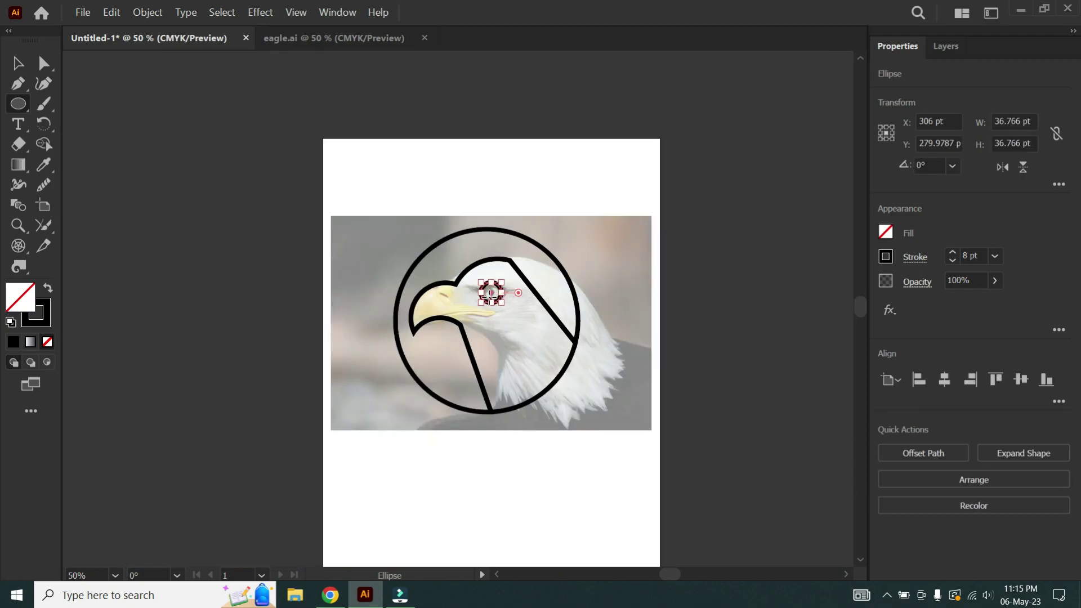
left_click(19, 63)
left_click(380, 159)
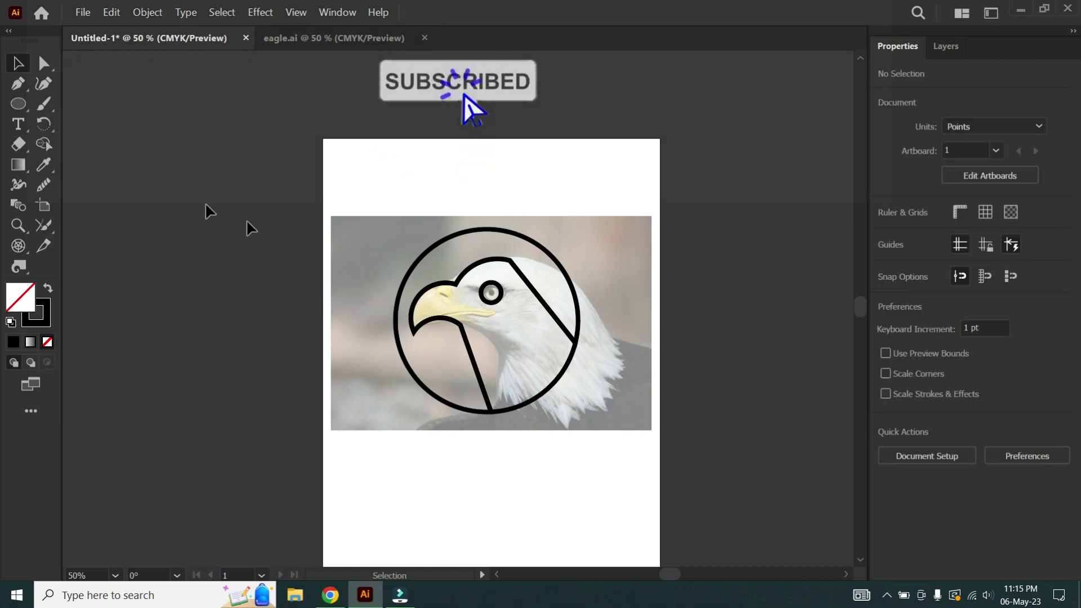
Draw a diagonal line right of the circle and outline its stroke into a filled shape.
left_click(19, 107)
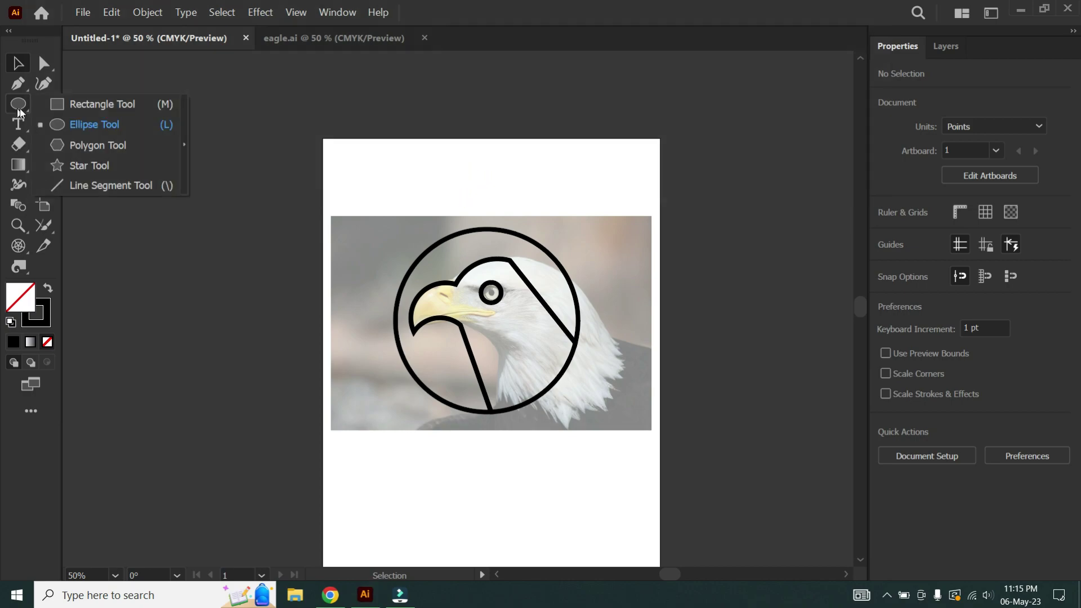
left_click(90, 185)
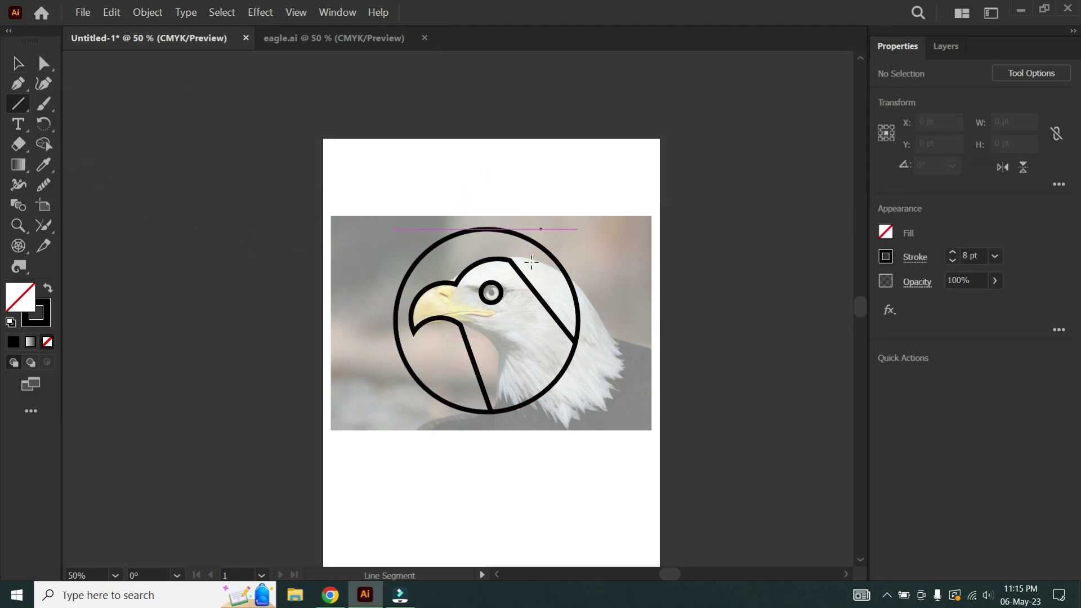
left_click_drag(549, 226, 619, 310)
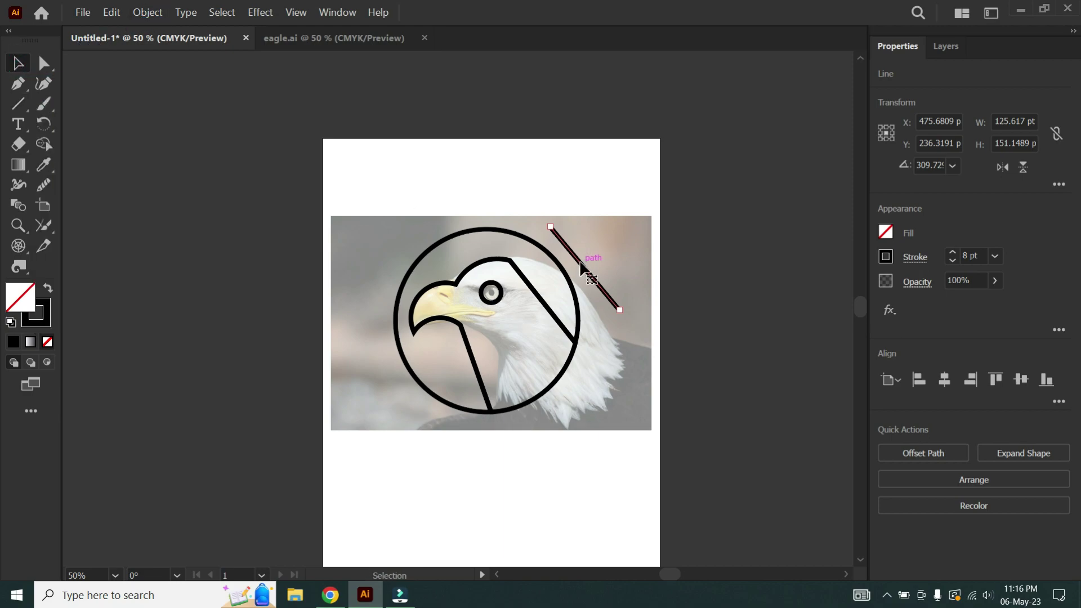
scroll(582, 265, "up", 2)
key("ctrl+z")
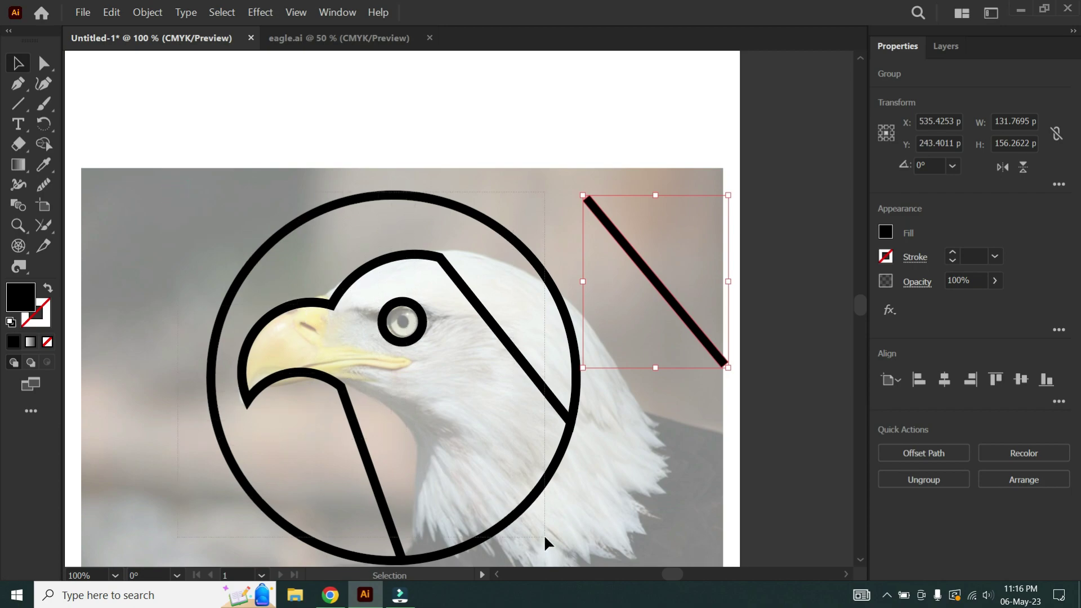
key("ctrl+z")
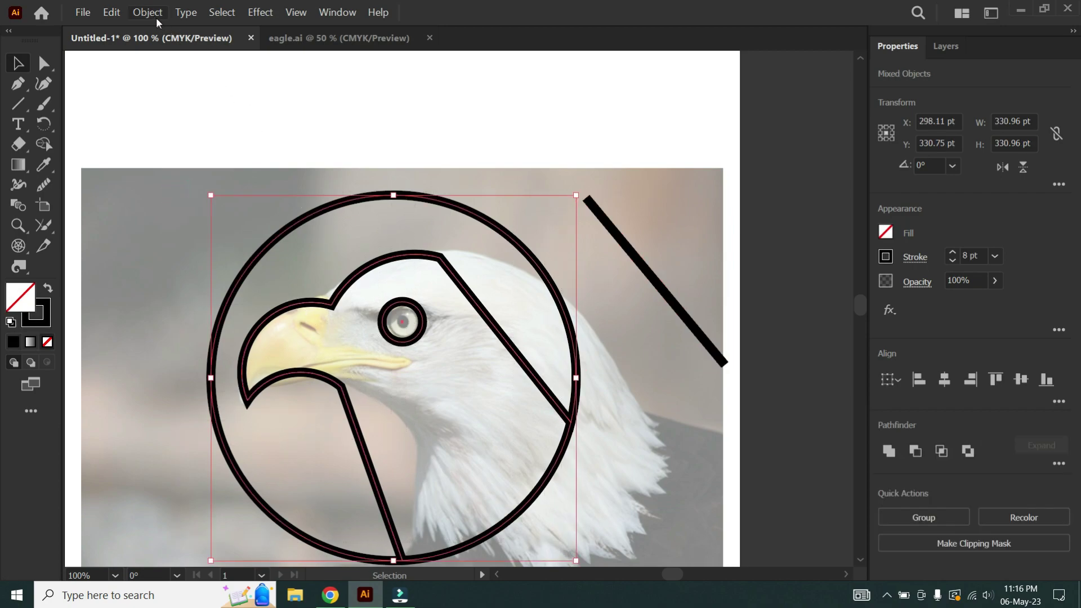
Expand the selected eagle outlines with Fill and Stroke.
left_click(153, 15)
left_click(170, 158)
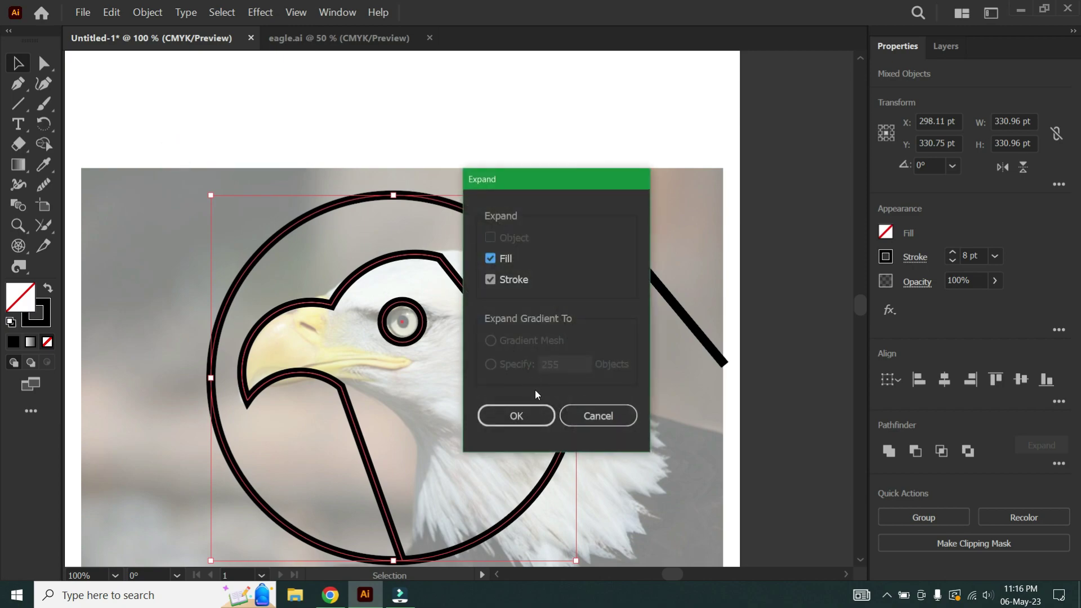
left_click(530, 414)
left_click(629, 264)
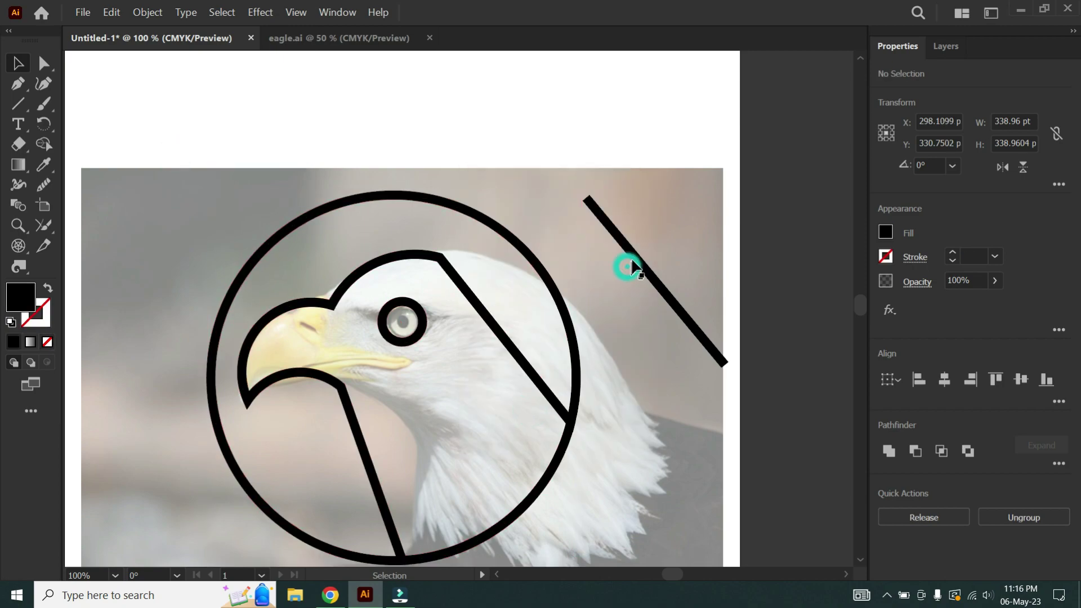
Move the diagonal bars across the lower right of the head as parallel feather lines.
left_click_drag(630, 262, 516, 391)
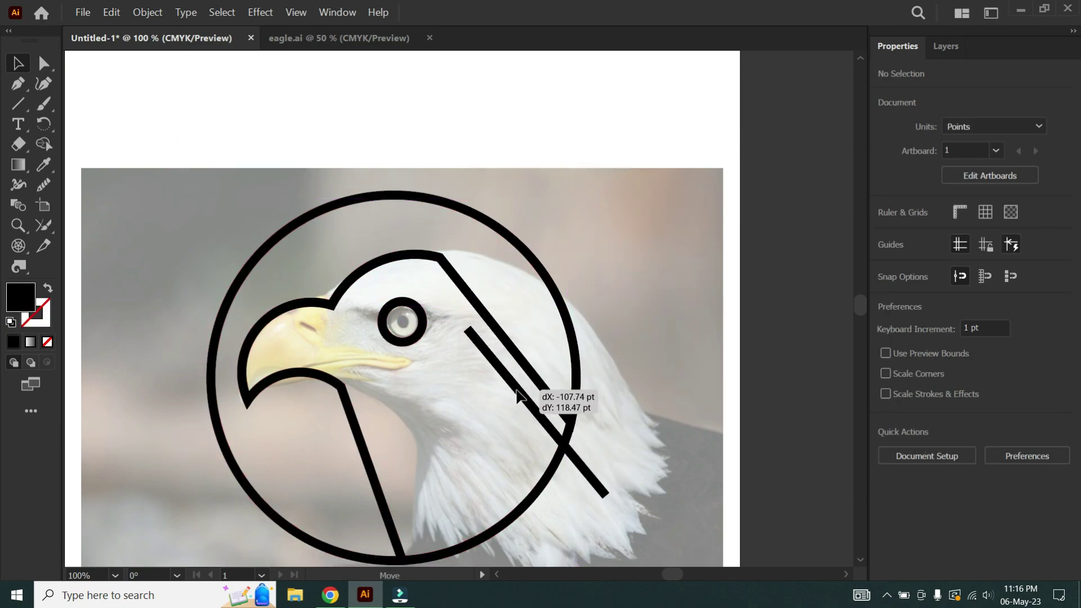
mouse_move(516, 391)
left_mouse_down()
mouse_move(517, 422)
mouse_move(480, 481)
left_mouse_up()
scroll(519, 394, "down", 1)
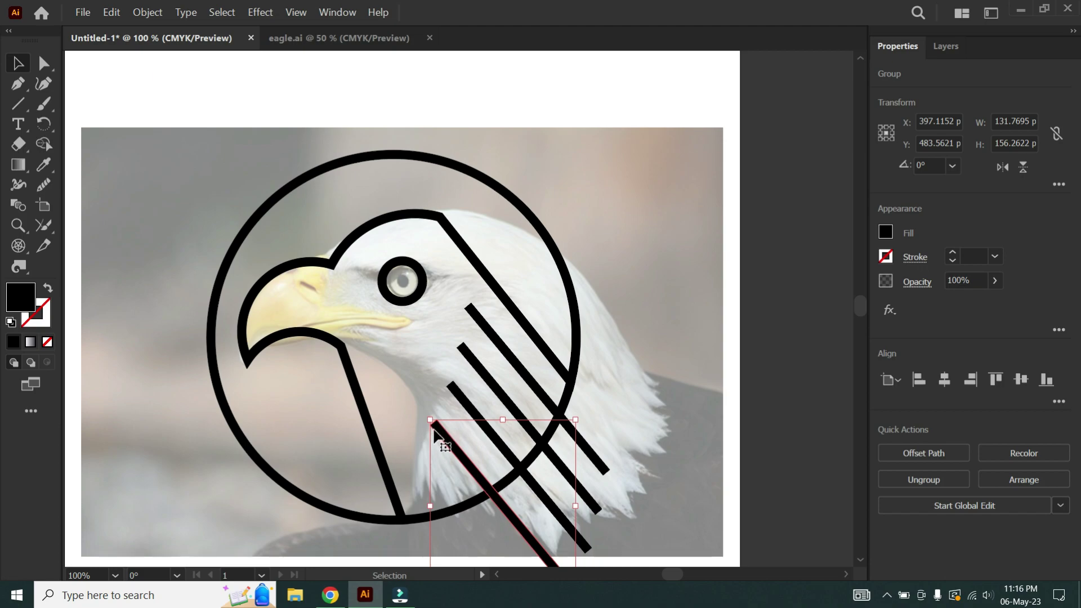
left_click_drag(445, 436, 551, 160)
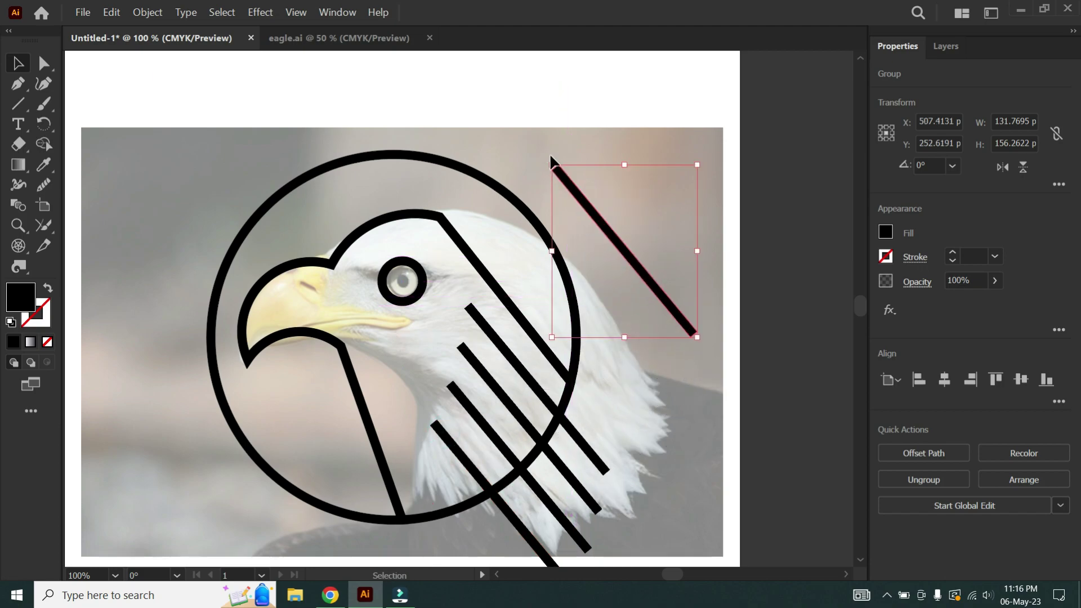
Rotate the line and lay it across the feather stripe ends, then select all the eagle artwork.
left_click_drag(554, 151, 662, 138)
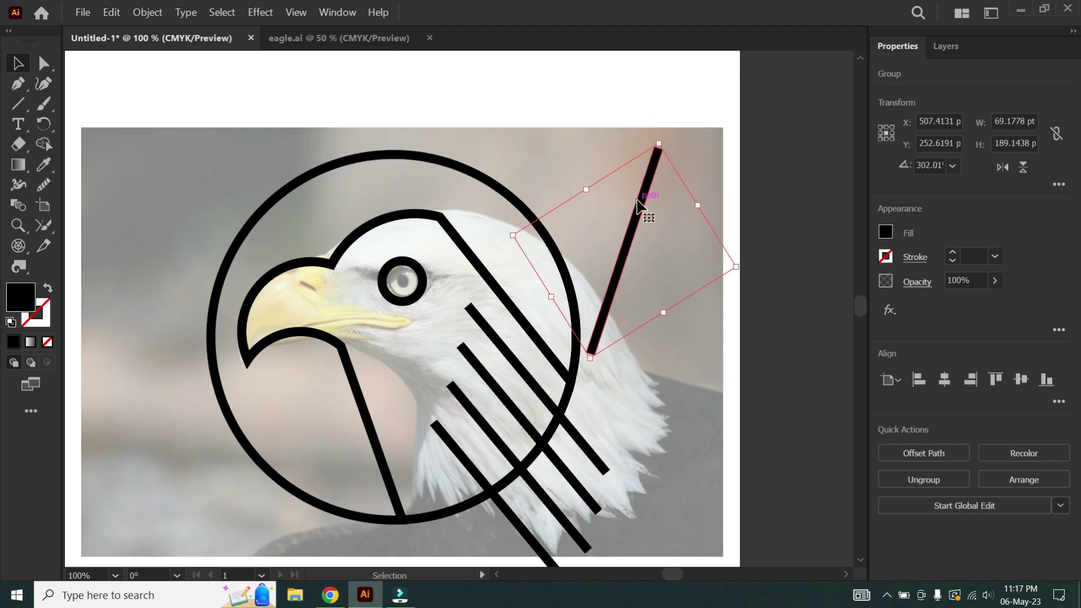
left_click_drag(642, 206, 471, 358)
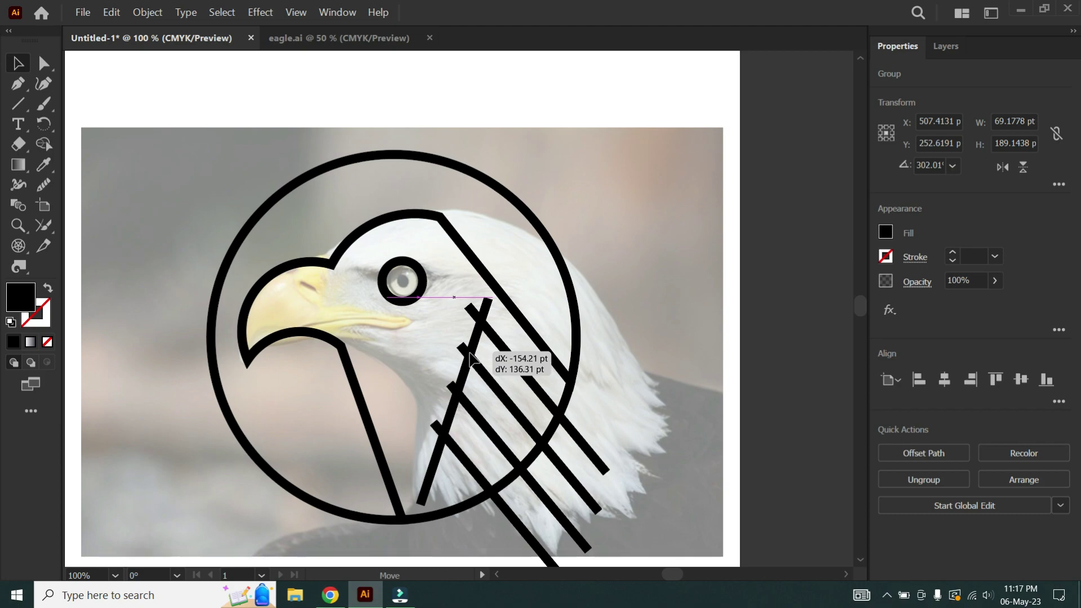
left_click_drag(470, 358, 471, 358)
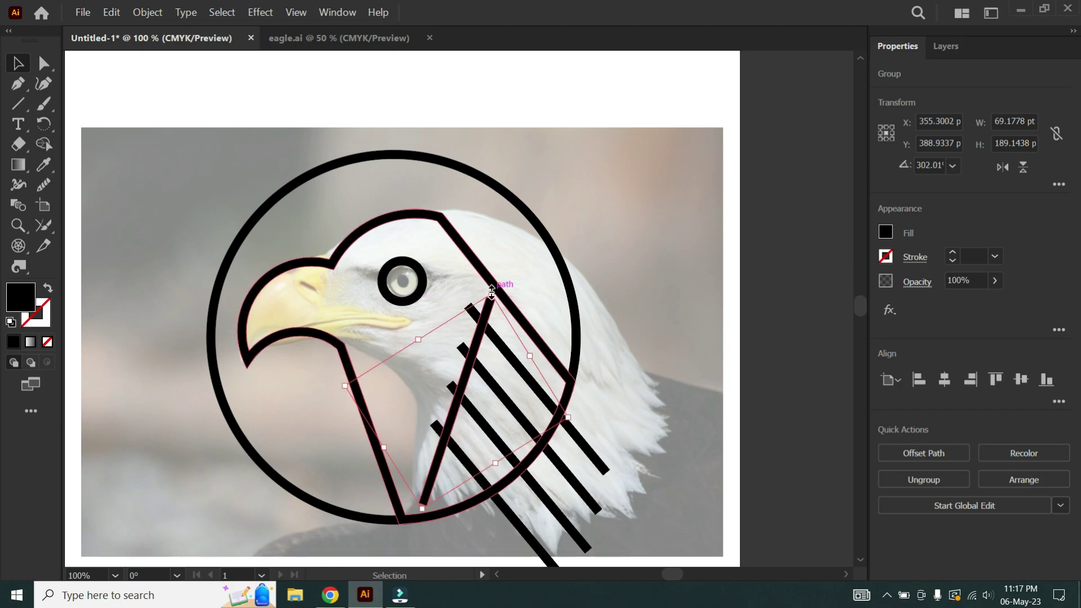
mouse_move(491, 291)
left_mouse_down()
mouse_move(472, 367)
mouse_move(487, 346)
left_mouse_up()
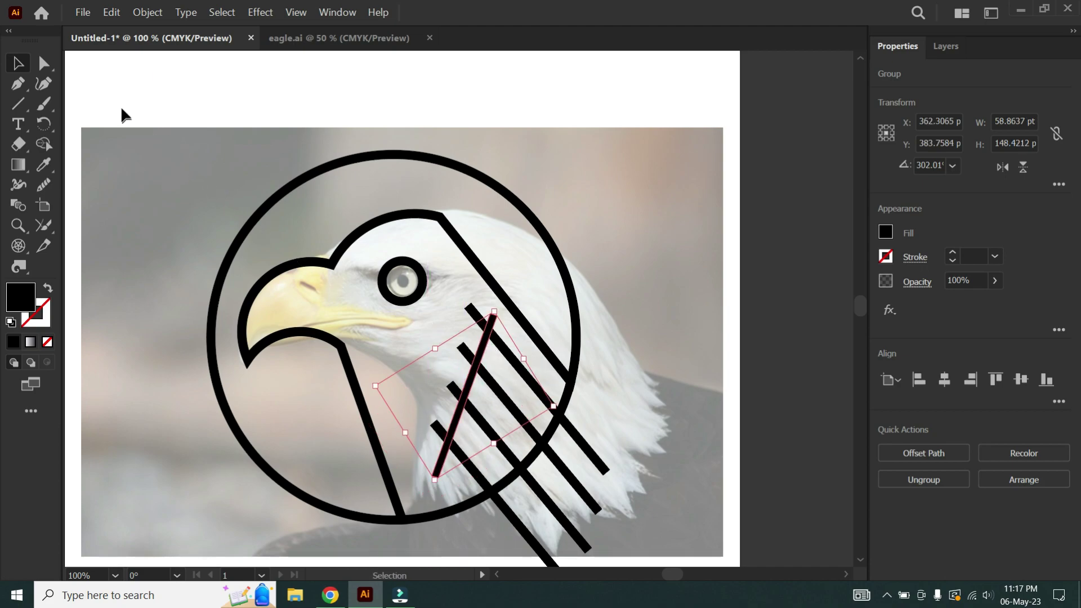
left_click_drag(131, 83, 597, 515)
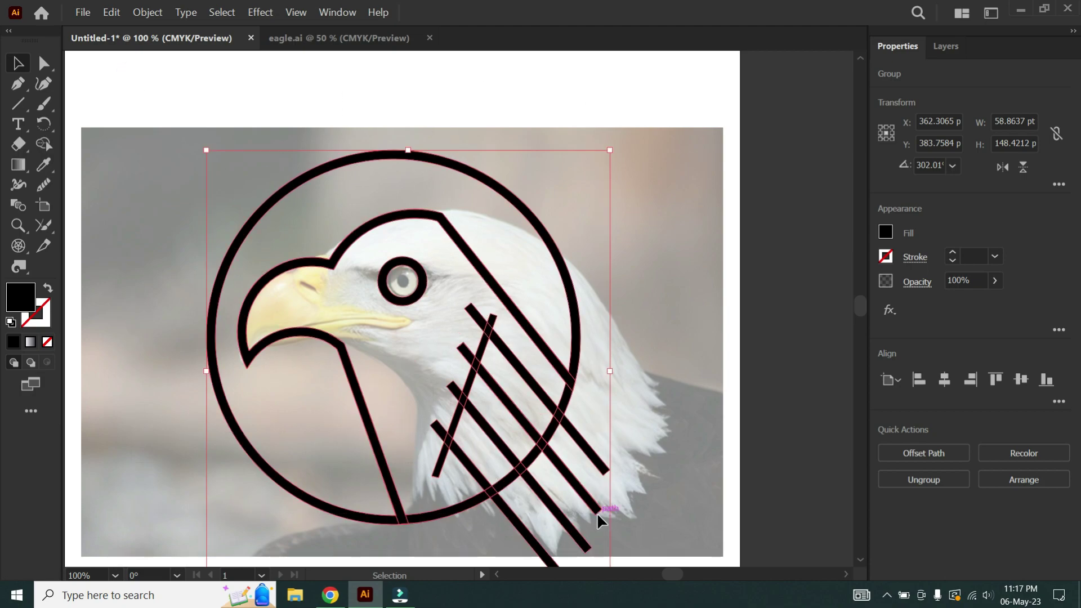
Use Shape Builder to delete the short stubs around the crossing line and stripes.
left_click(42, 144)
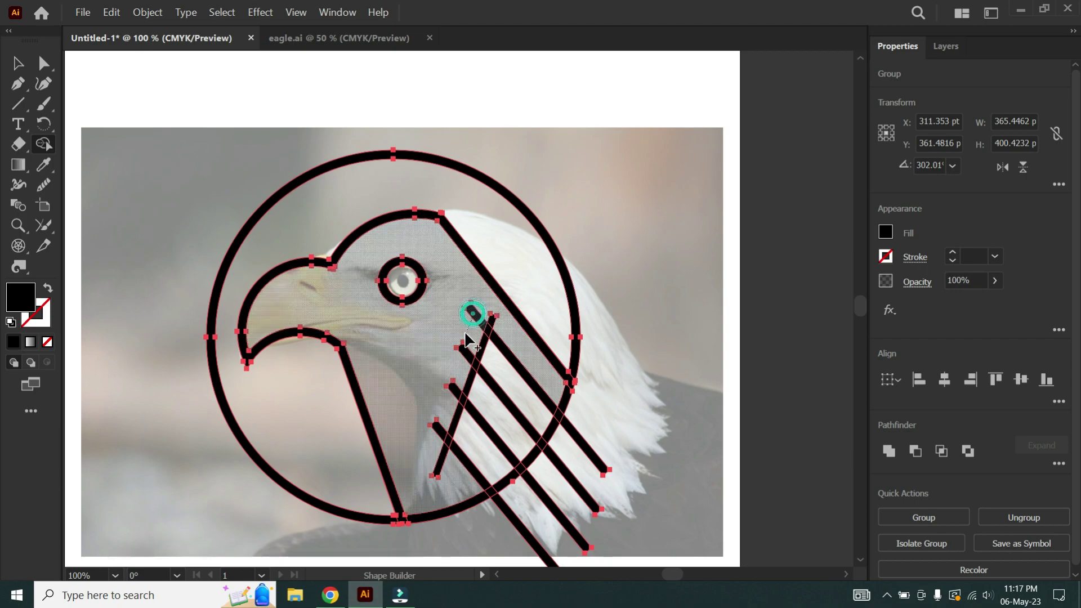
left_click_drag(473, 313, 467, 360)
left_click(455, 394, "alt")
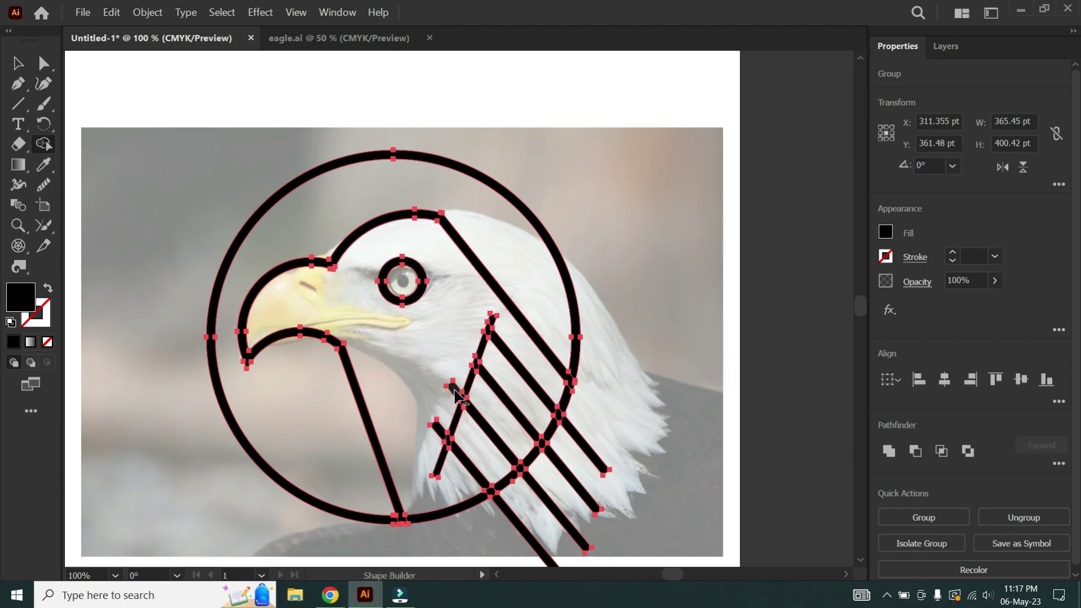
left_click(439, 429, "alt")
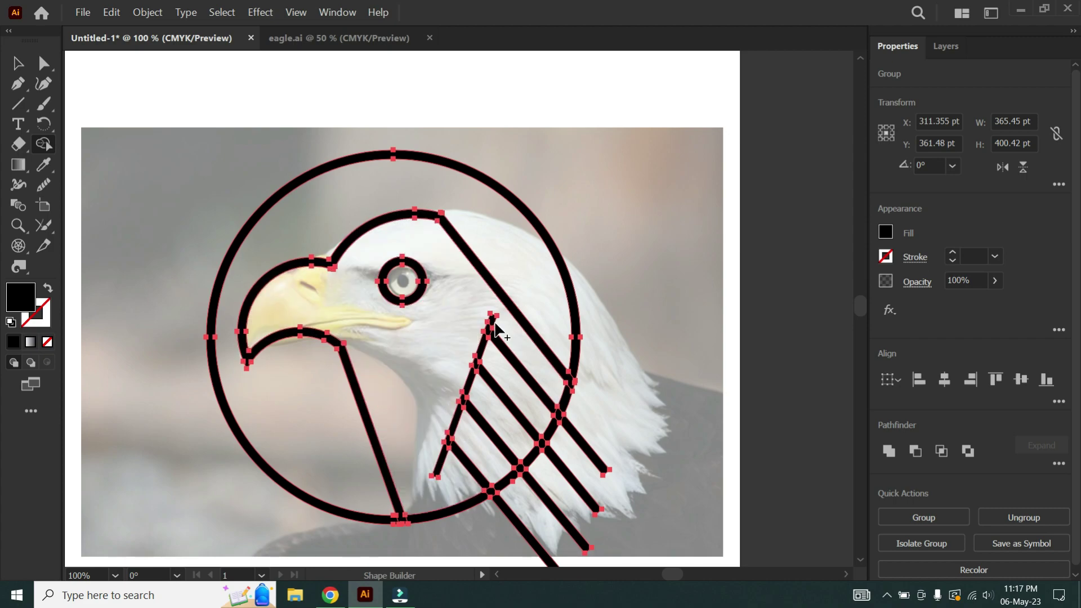
left_click(485, 345, "alt")
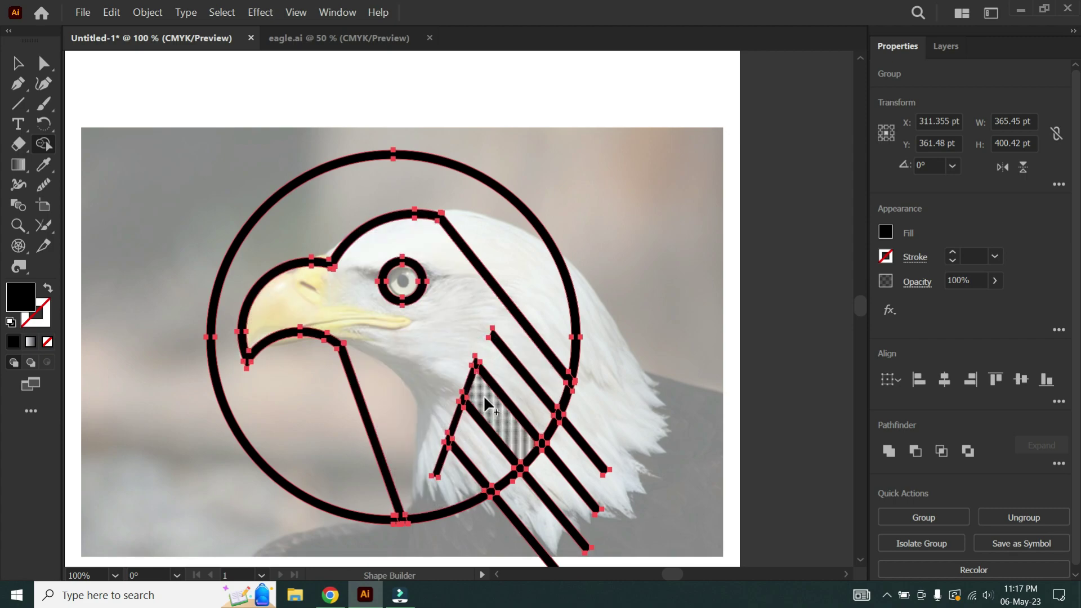
scroll(484, 377, "up", 1)
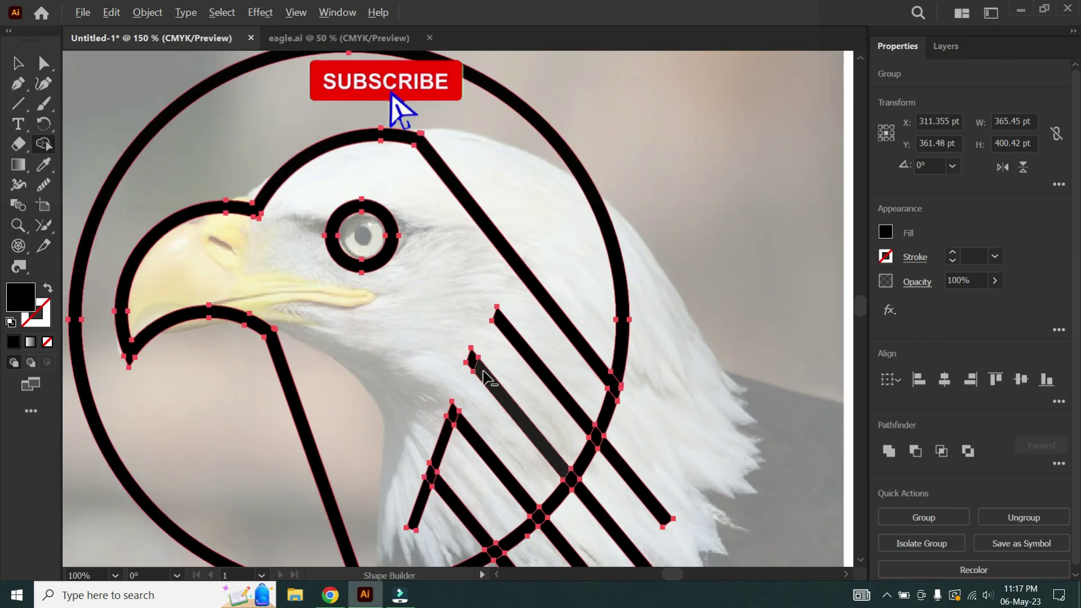
scroll(484, 376, "up", 1)
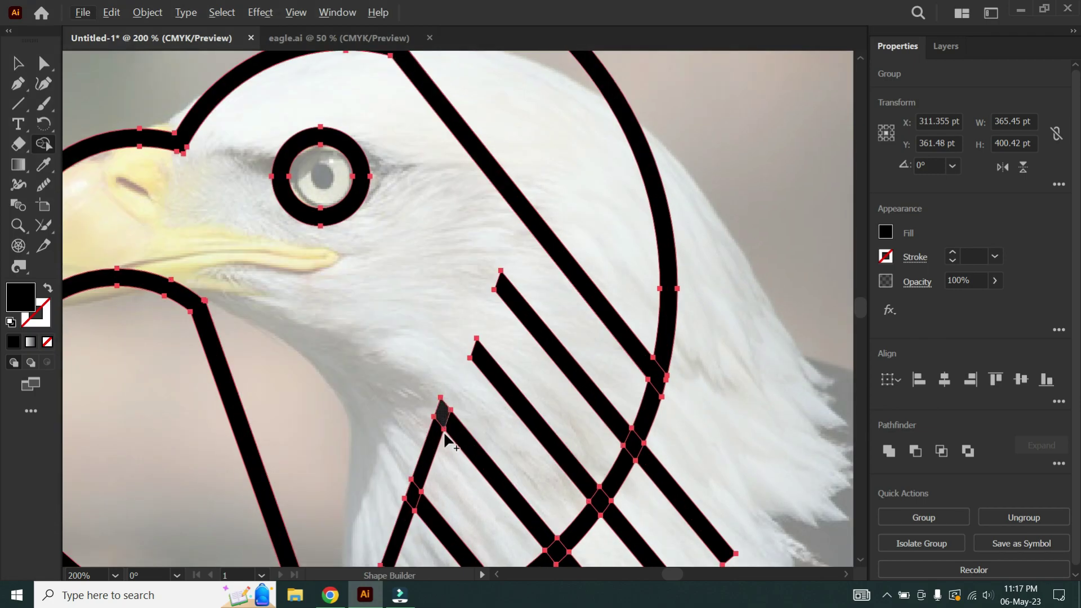
scroll(443, 431, "down", 2)
Delete the apex triangle and all segments of the crossing line.
left_click(443, 354, "alt")
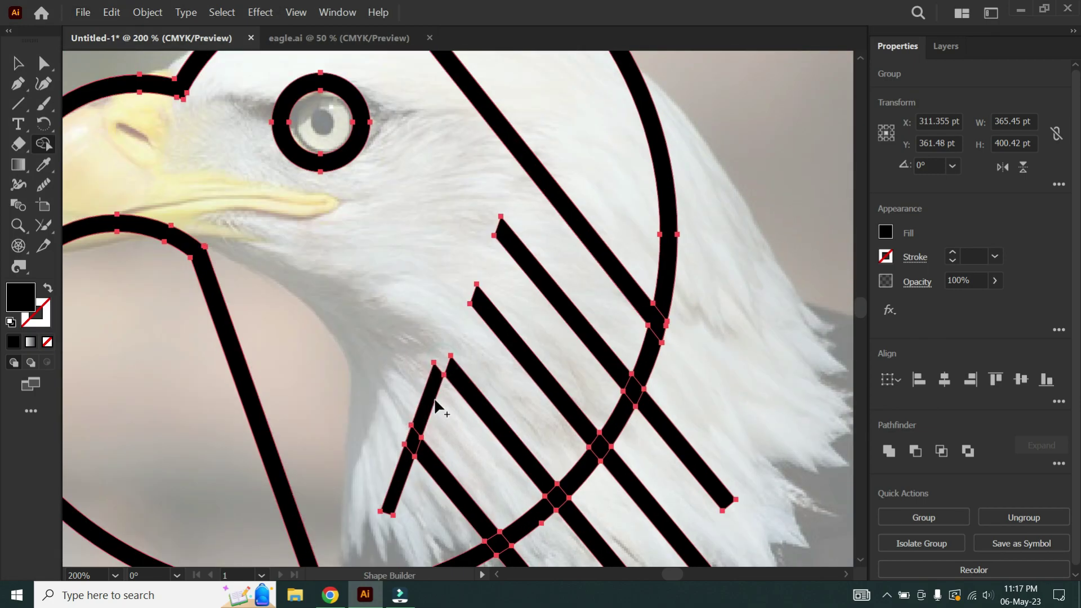
left_click(425, 388, "alt")
left_click(410, 435, "alt")
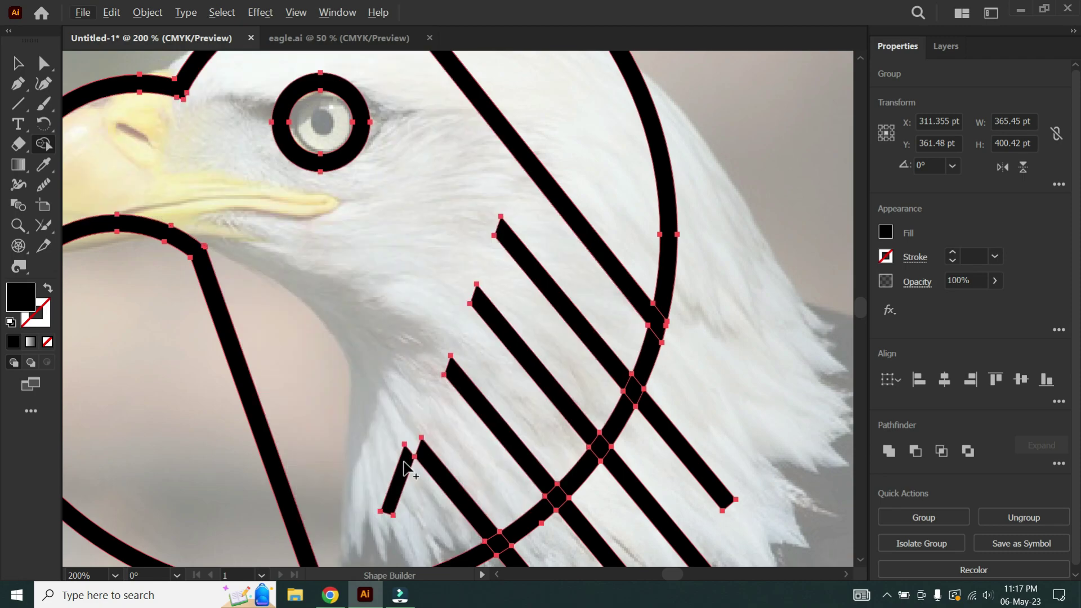
left_click(403, 462, "alt")
scroll(415, 430, "down", 2)
scroll(422, 429, "down", 2)
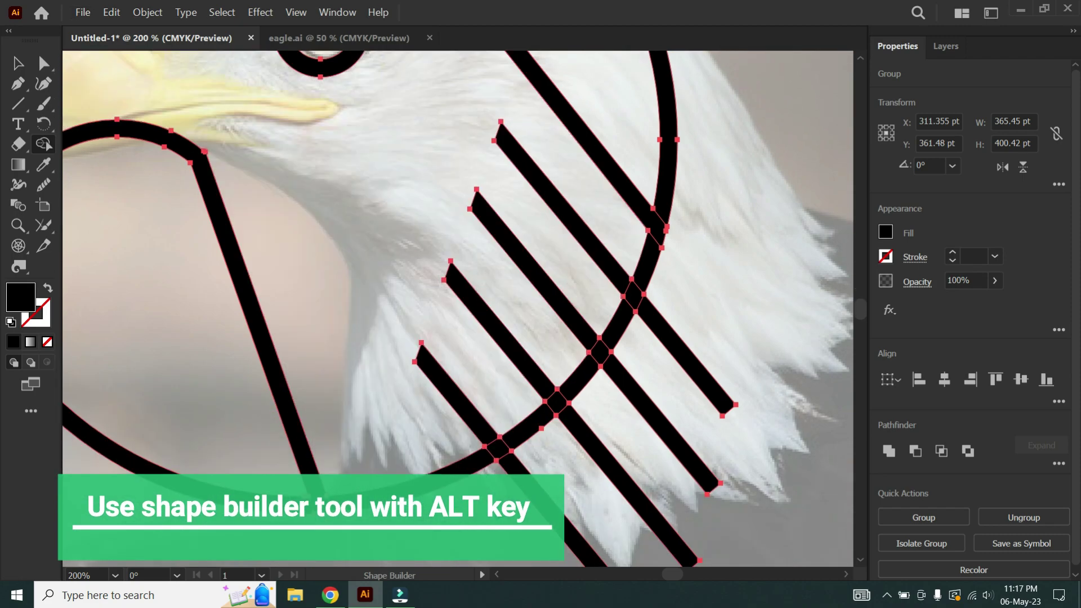
Delete the stripe pieces outside the circle and the arc pieces between the stripes.
left_click_drag(588, 441, 693, 352)
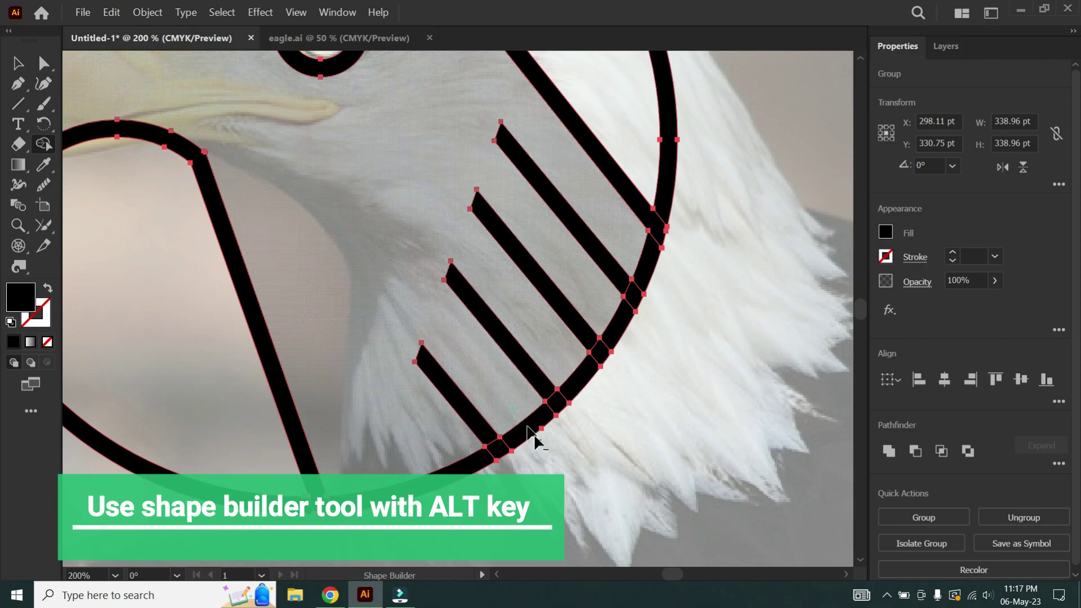
left_click(534, 433, "alt")
left_click_drag(550, 345, 600, 352)
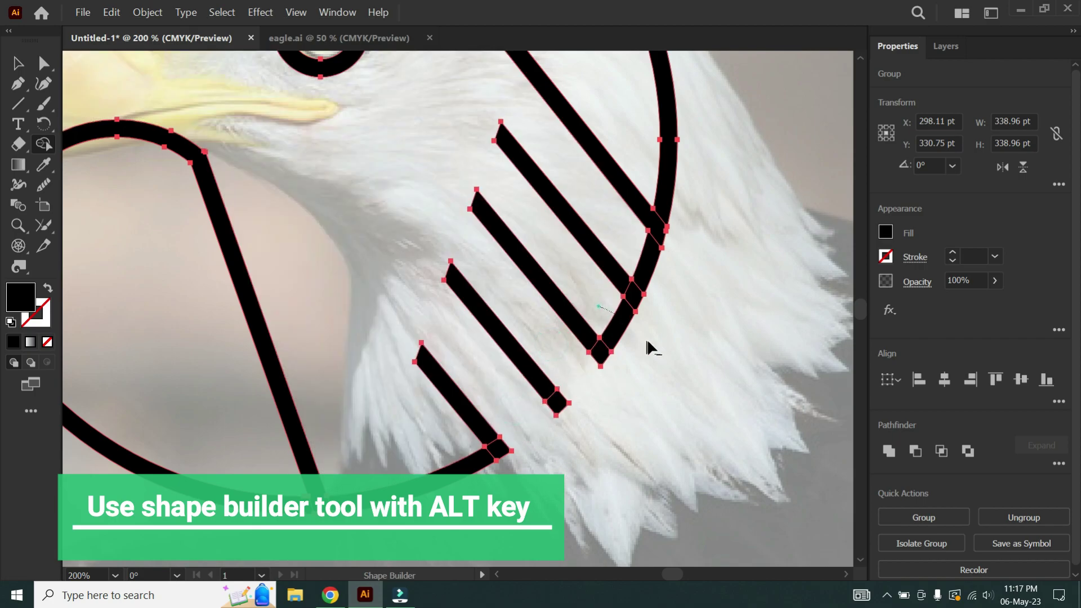
left_click(616, 318, "alt")
left_click_drag(691, 307, 670, 273)
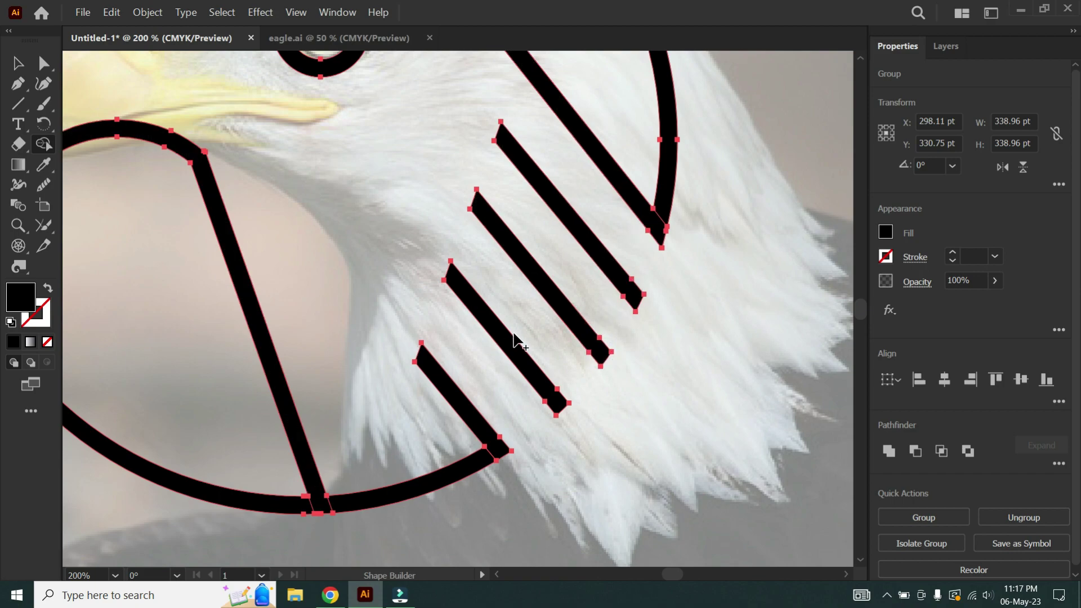
scroll(514, 340, "up", 2)
scroll(512, 341, "up", 3)
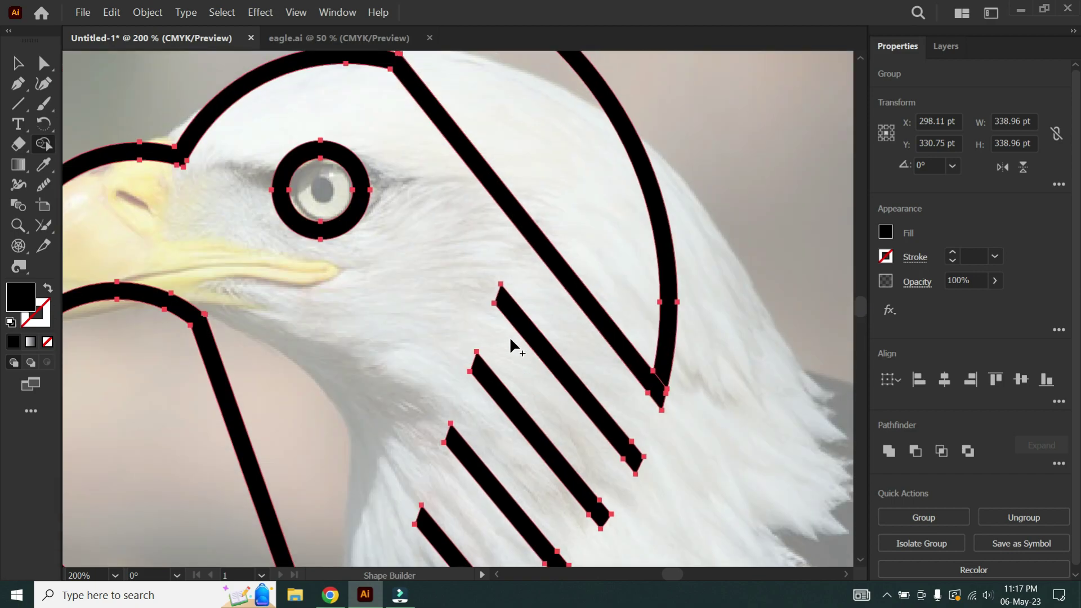
scroll(509, 337, "down", 2)
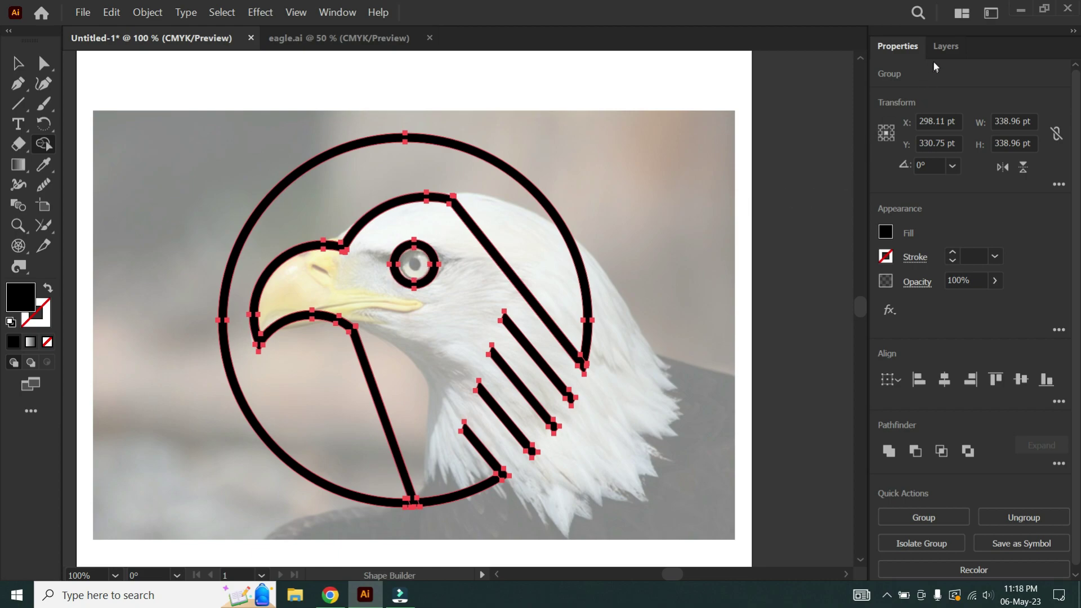
Hide the eagle photo on Layer 1 and select all the logo paths.
left_click(945, 48)
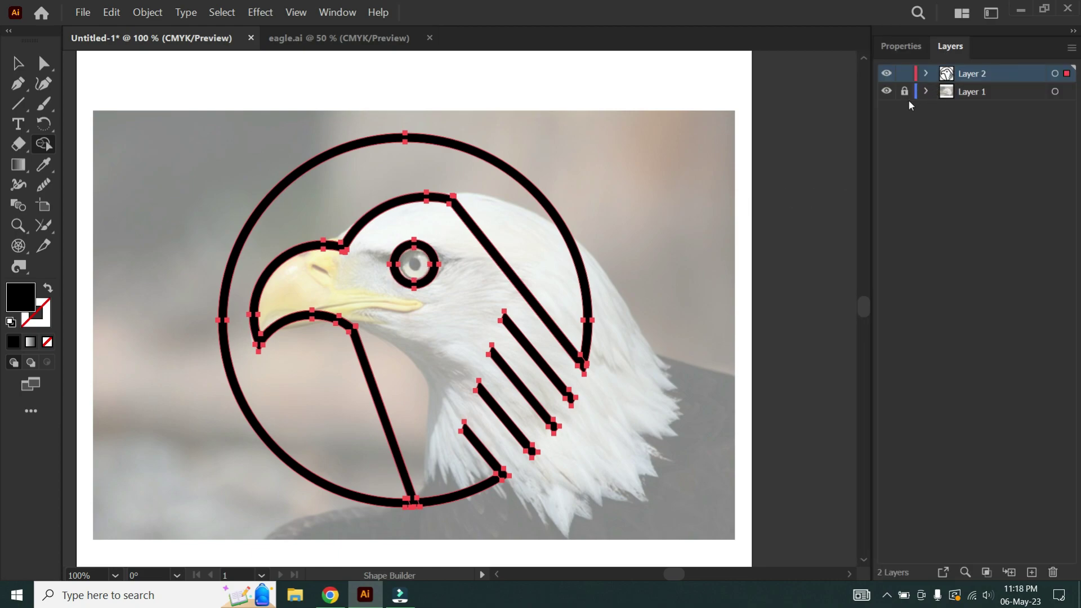
left_click(886, 92)
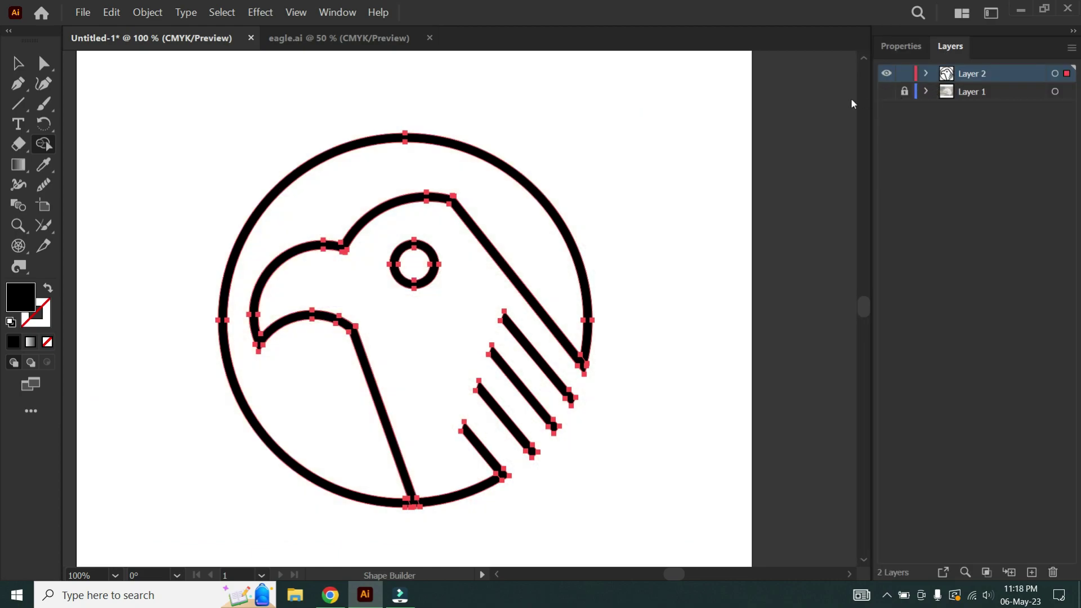
key("v")
left_click_drag(152, 84, 629, 503)
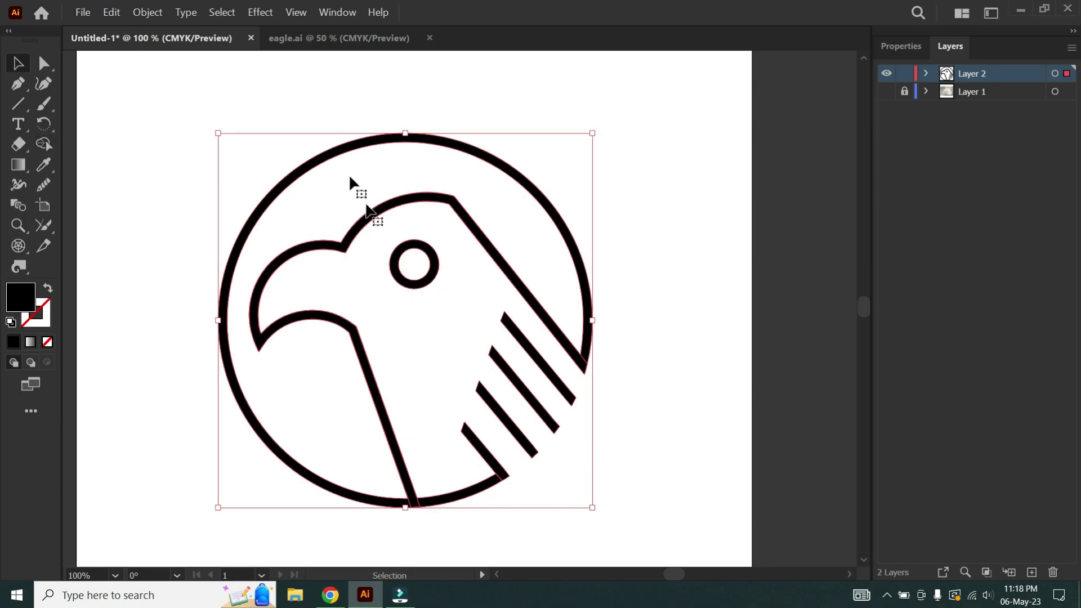
Apply a 5 pt Offset Path to all selected logo paths.
left_click(147, 12)
mouse_move(155, 305)
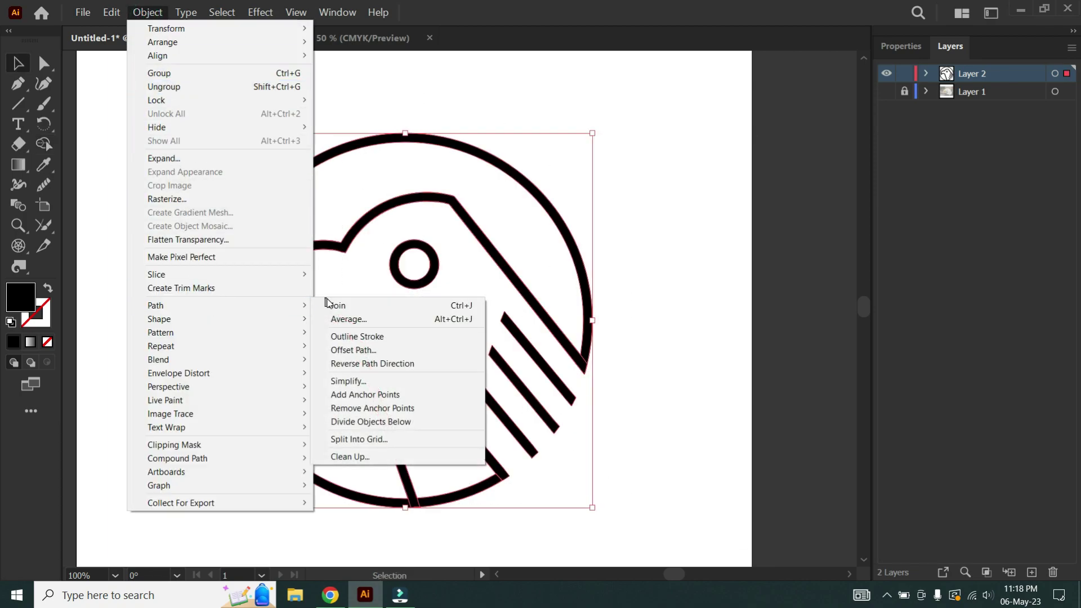
left_click(360, 350)
type("5")
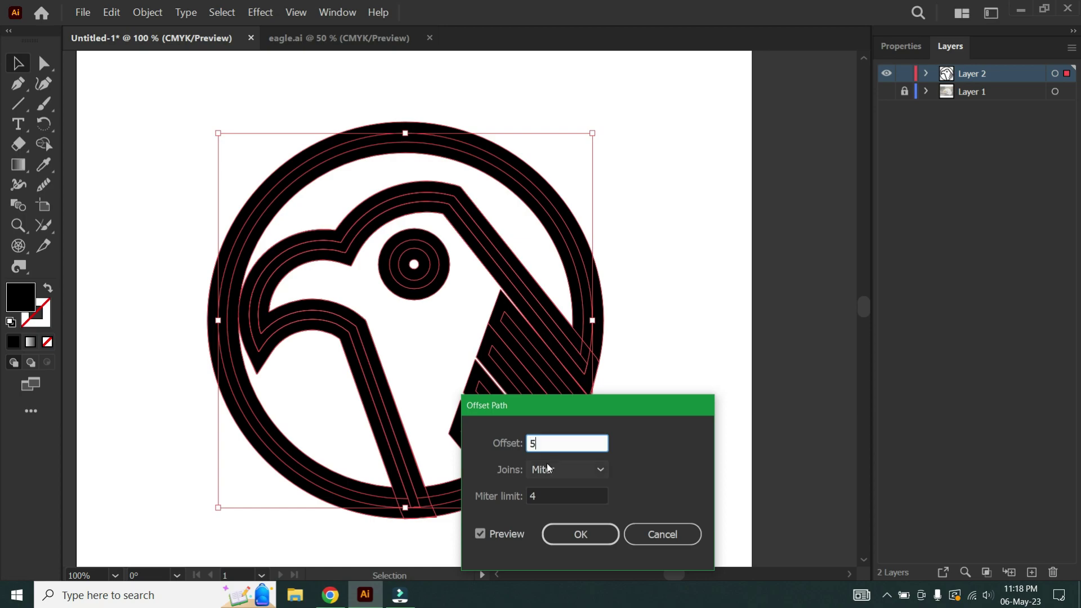
left_click(555, 495)
left_click_drag(569, 411, 561, 326)
left_click(574, 448)
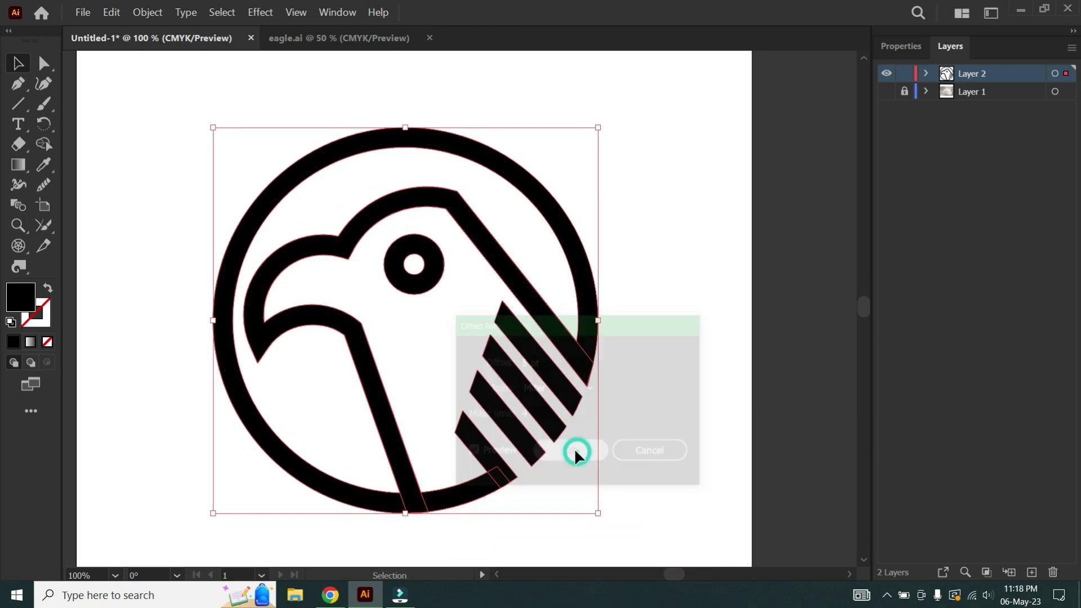
left_click(121, 92)
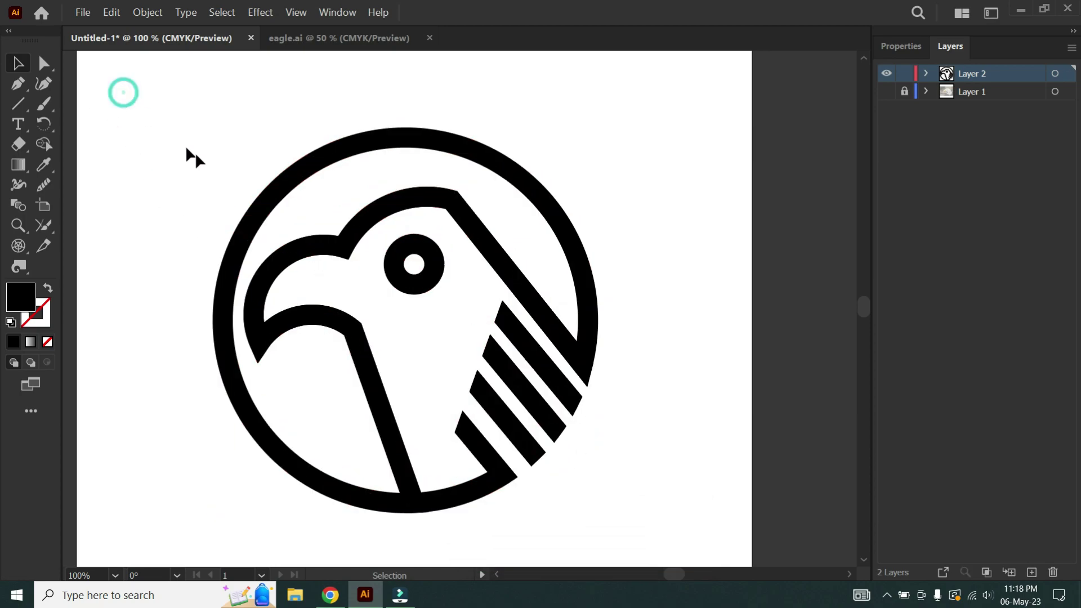
left_click(513, 434)
Nudge the middle wing stripe slightly lower.
left_click(525, 356)
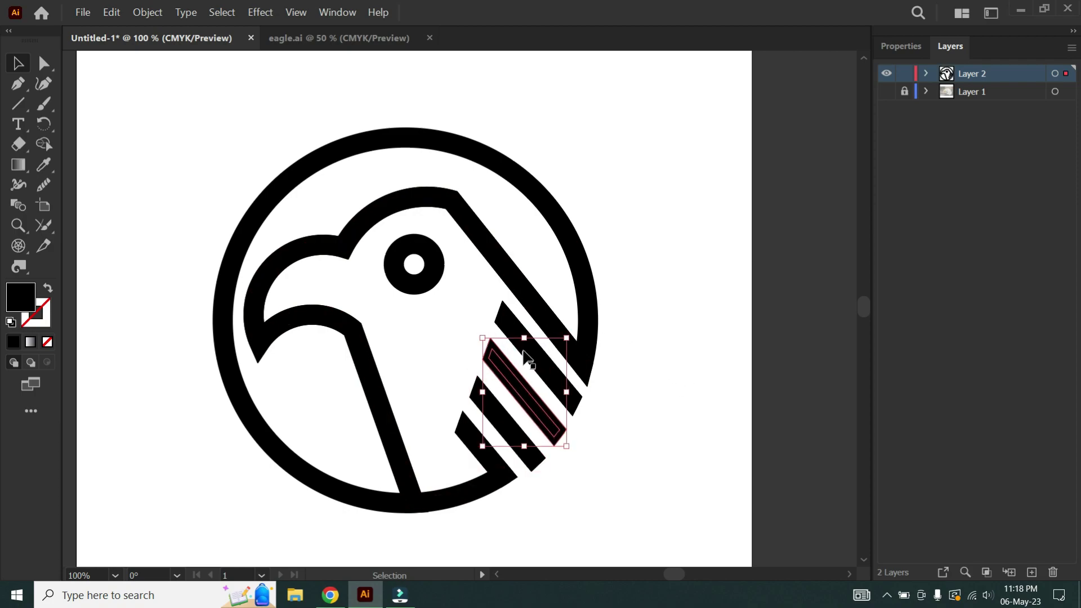
left_click_drag(520, 339, 520, 343)
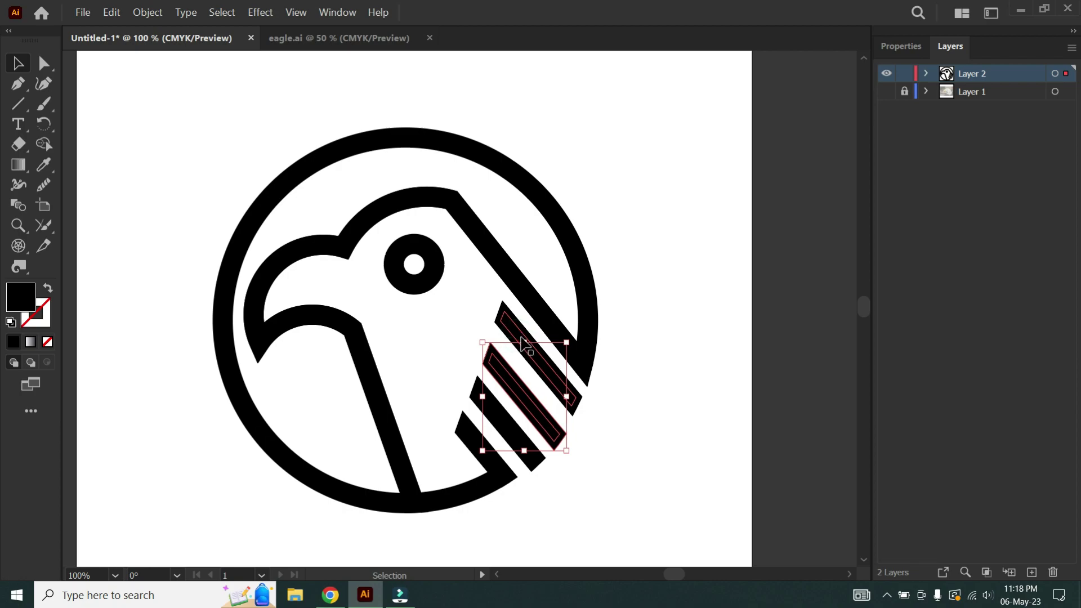
left_click(649, 378)
left_click(589, 372)
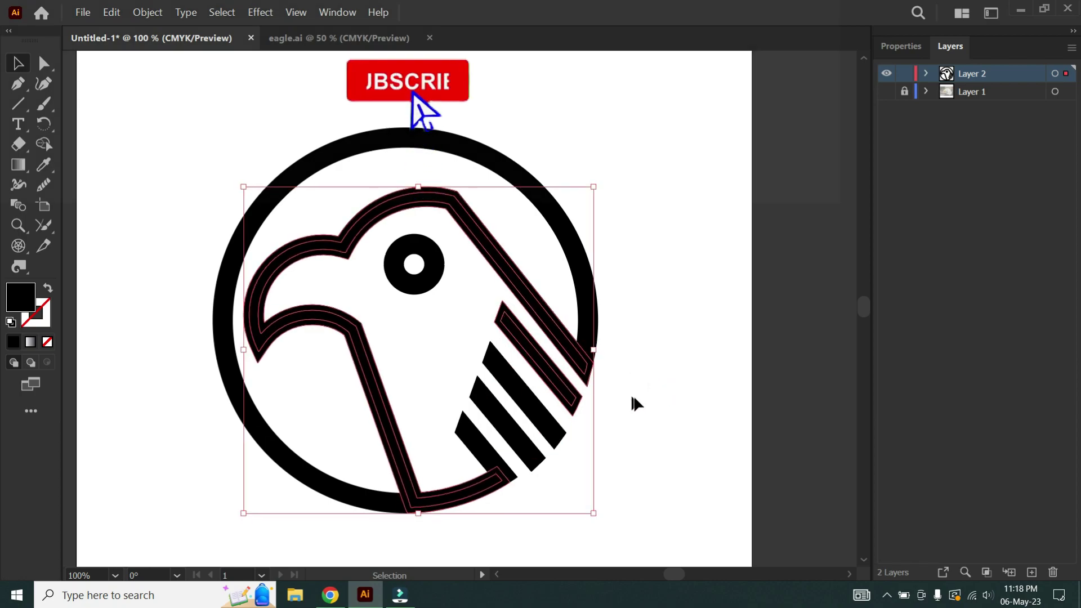
left_click(648, 415)
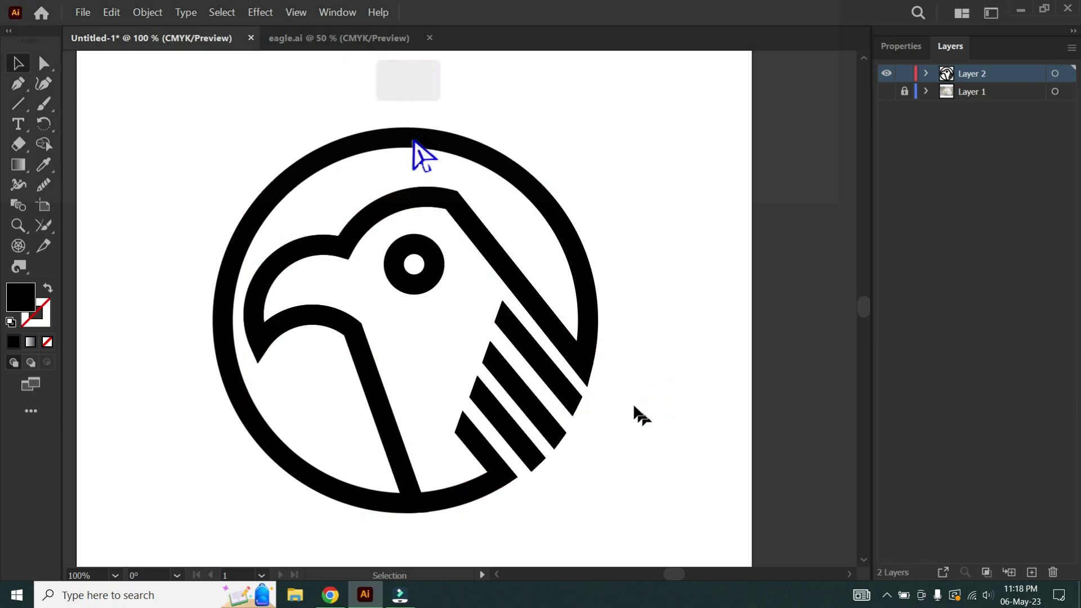
Group all the eagle emblem pieces and move the group higher on the artboard.
scroll(599, 390, "down", 1)
scroll(599, 389, "down", 2)
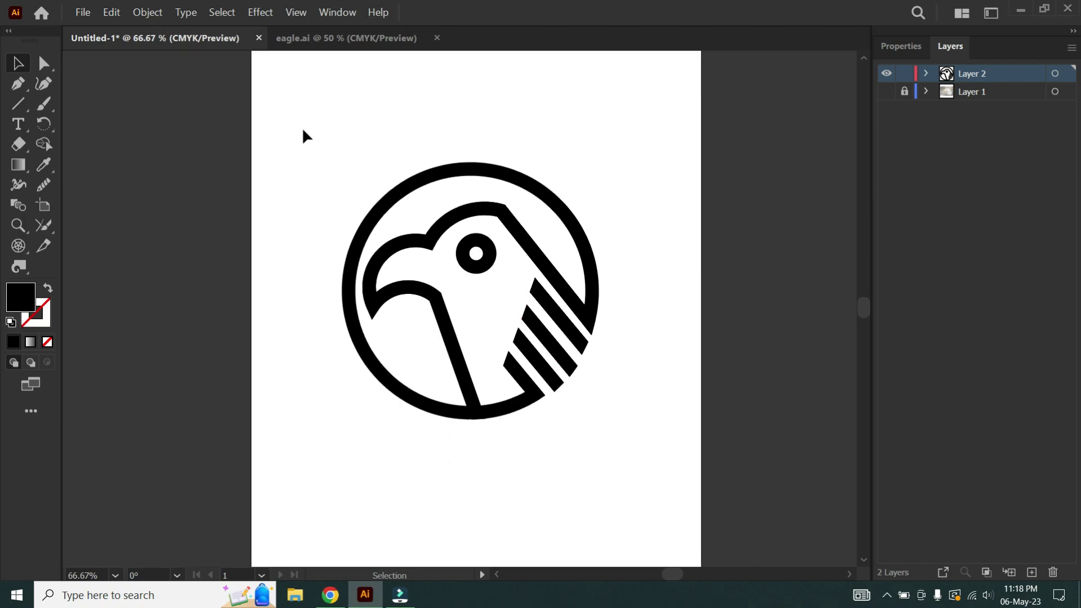
left_click_drag(301, 118, 609, 438)
right_click(573, 350)
left_click(602, 438)
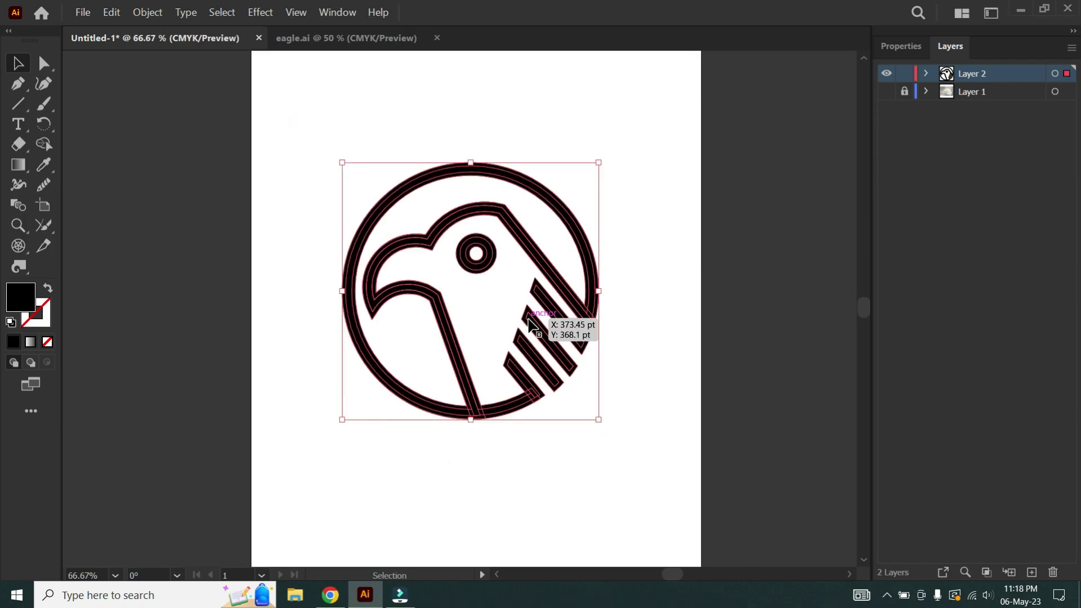
left_click_drag(543, 318, 548, 261)
left_click(619, 415)
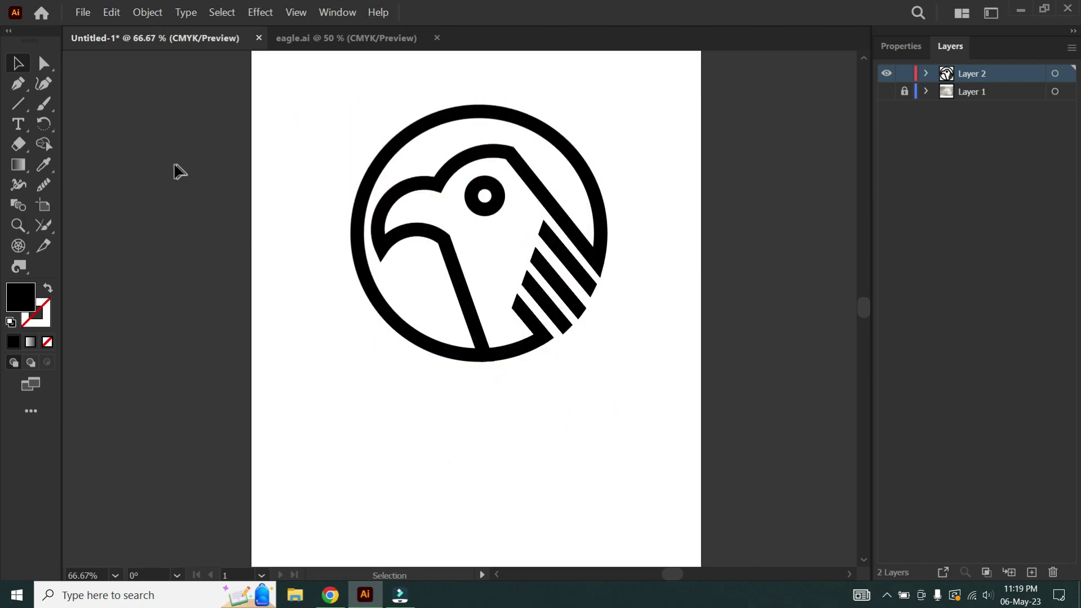
Create a text area below the emblem with a 72 pt font size.
left_click(18, 124)
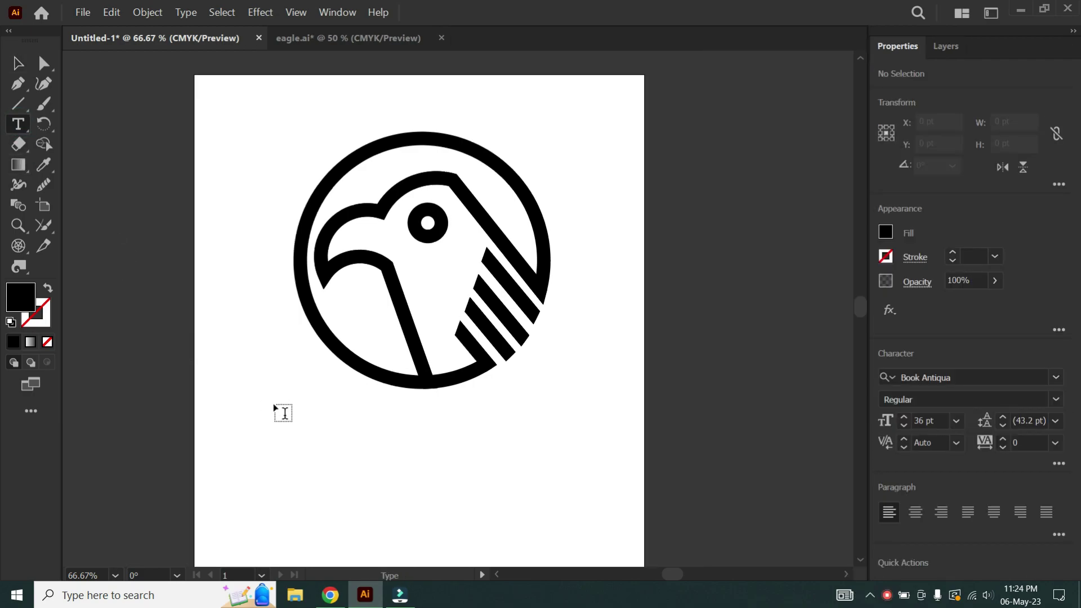
left_click_drag(307, 406, 590, 516)
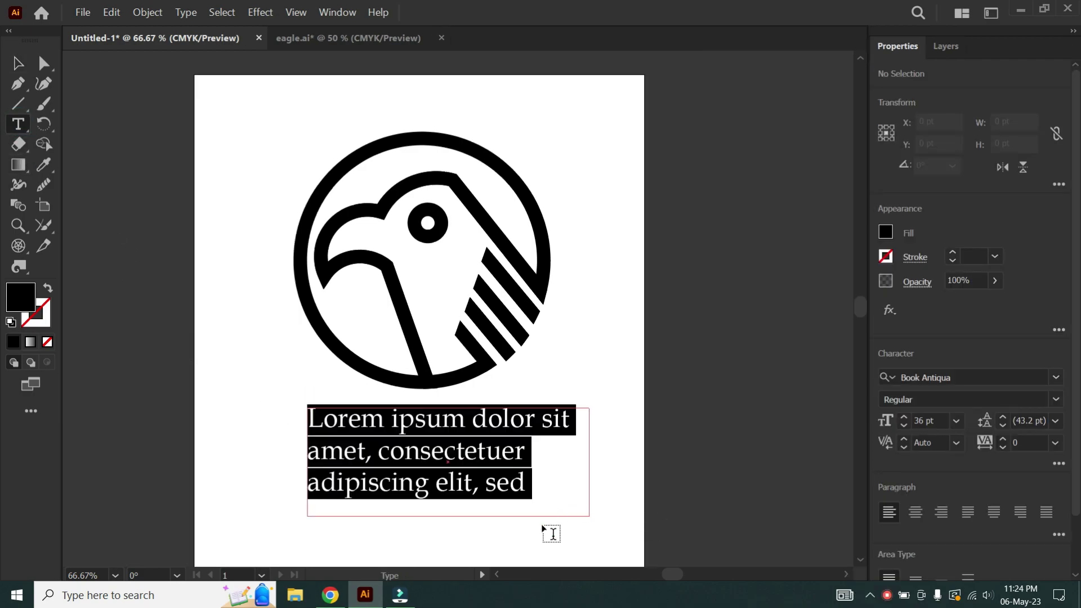
left_click(956, 421)
left_click(968, 407)
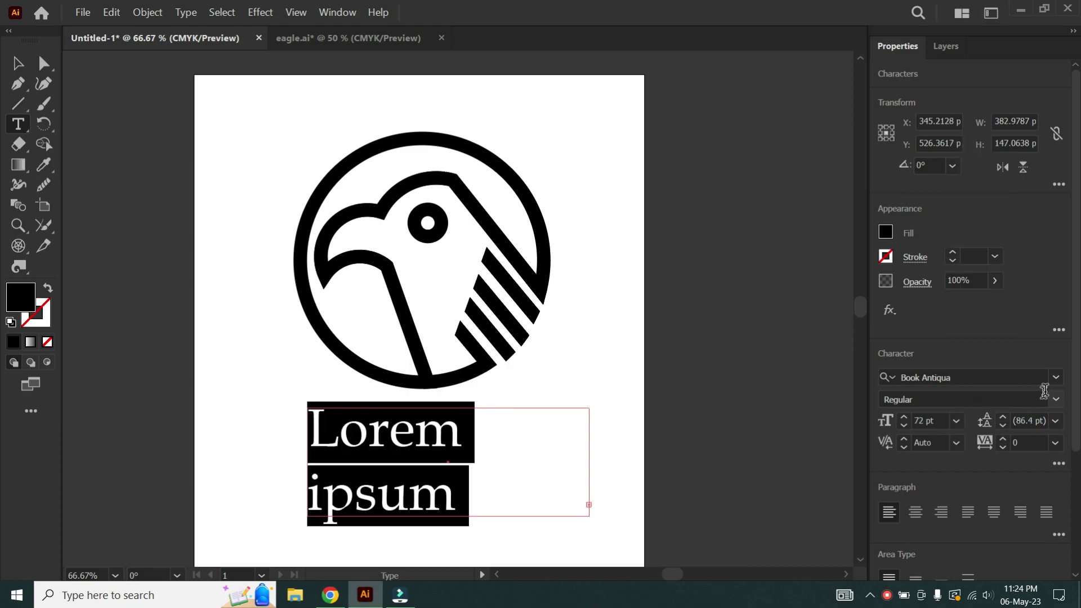
Set the font to Book Antiqua, type EAGLE, and start a second text area beneath it.
left_click(1056, 383)
scroll(805, 523, "down", 3)
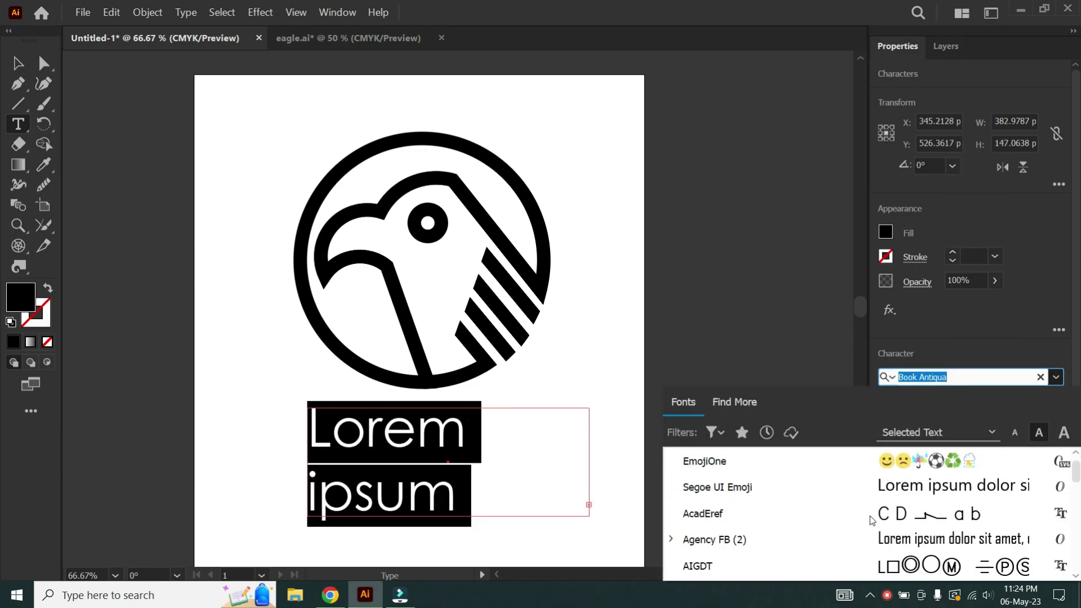
scroll(802, 544, "up", 2)
scroll(794, 537, "up", 2)
scroll(787, 532, "down", 2)
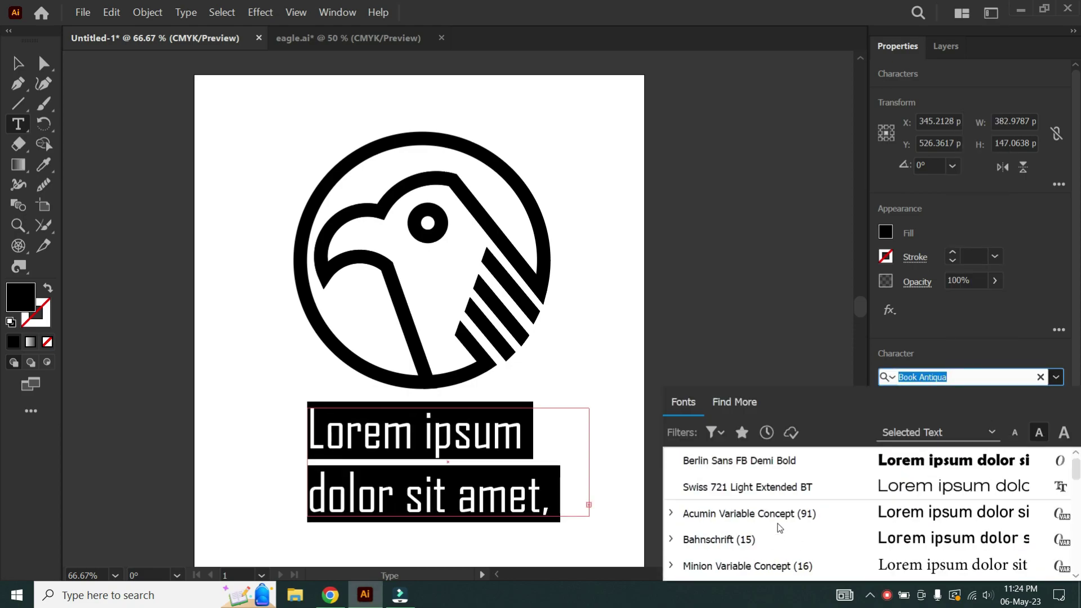
scroll(782, 529, "up", 2)
left_click(768, 463)
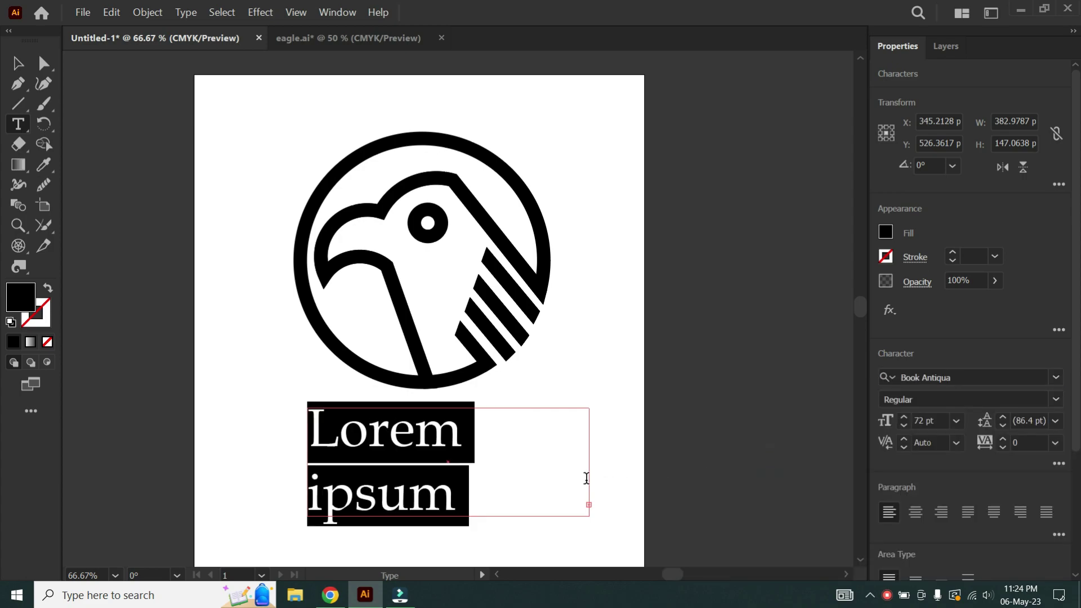
type("EAGLE")
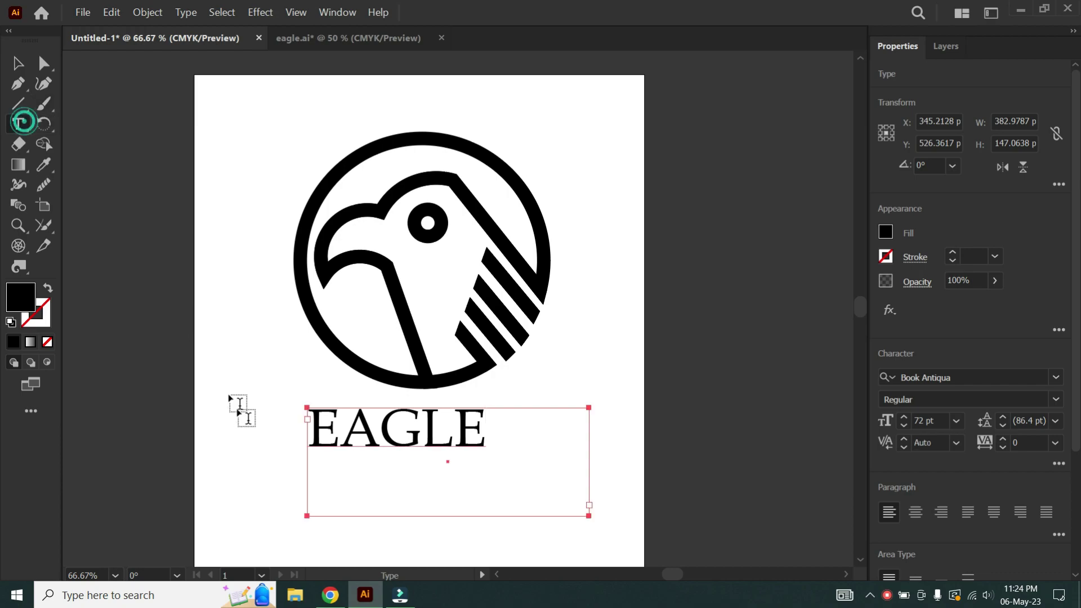
mouse_move(270, 457)
left_mouse_down()
mouse_move(547, 506)
mouse_move(586, 496)
left_mouse_up()
Enter INSTITUTE at 36 pt in the second text area, then select both INSTITUTE and EAGLE.
left_click(955, 420)
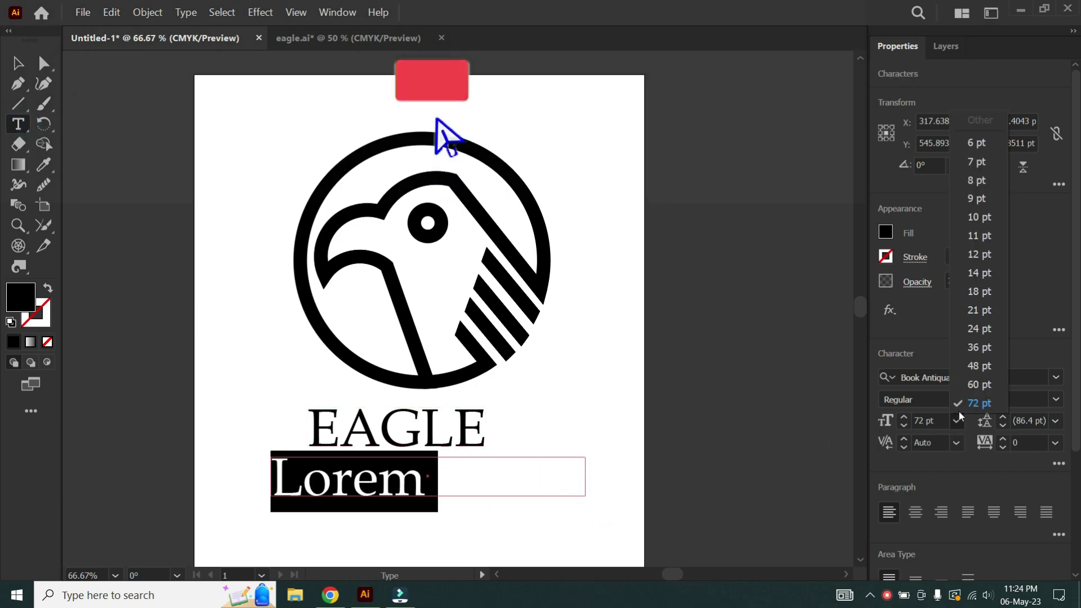
left_click(981, 346)
key("BackSpace")
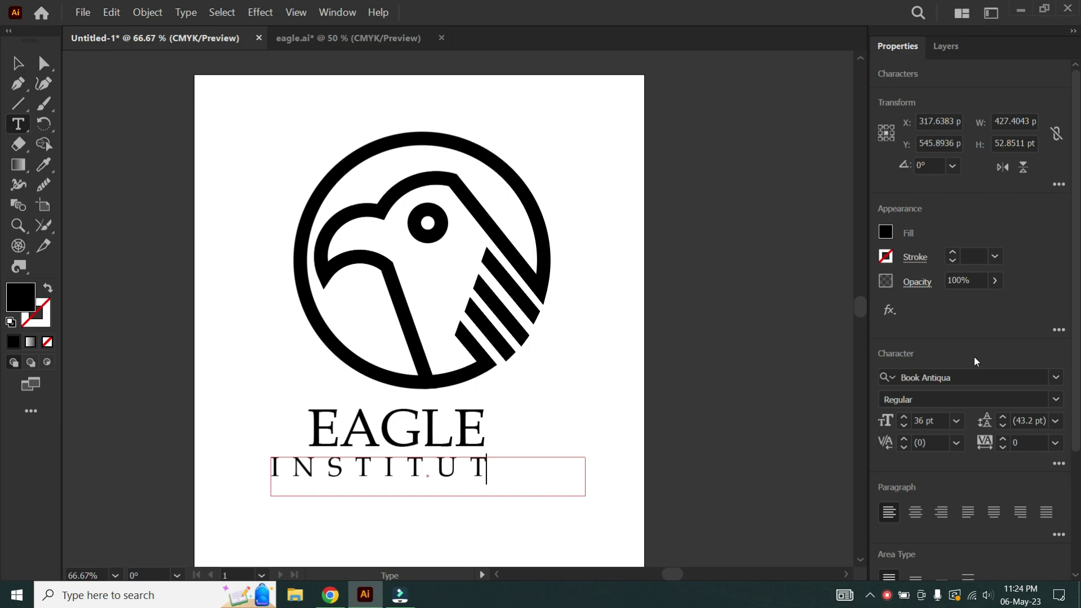
left_click(19, 63)
left_click(338, 442, "shift")
Group EAGLE and INSTITUTE and center the wording under the emblem.
right_click(333, 450)
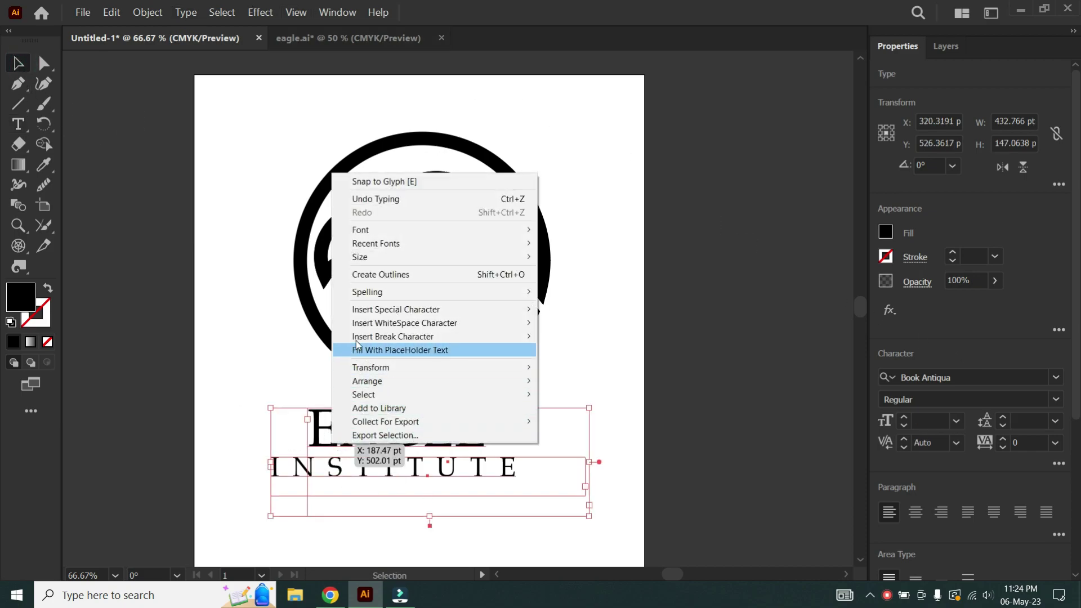
left_click(371, 276)
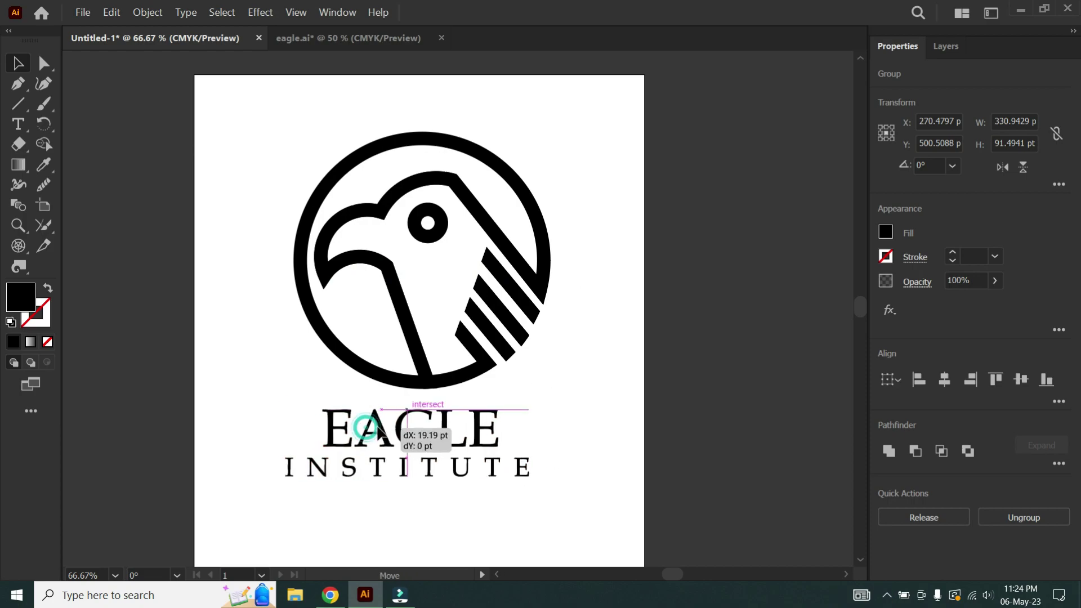
left_click_drag(366, 433, 393, 429)
left_click(388, 496)
scroll(386, 491, "up", 2)
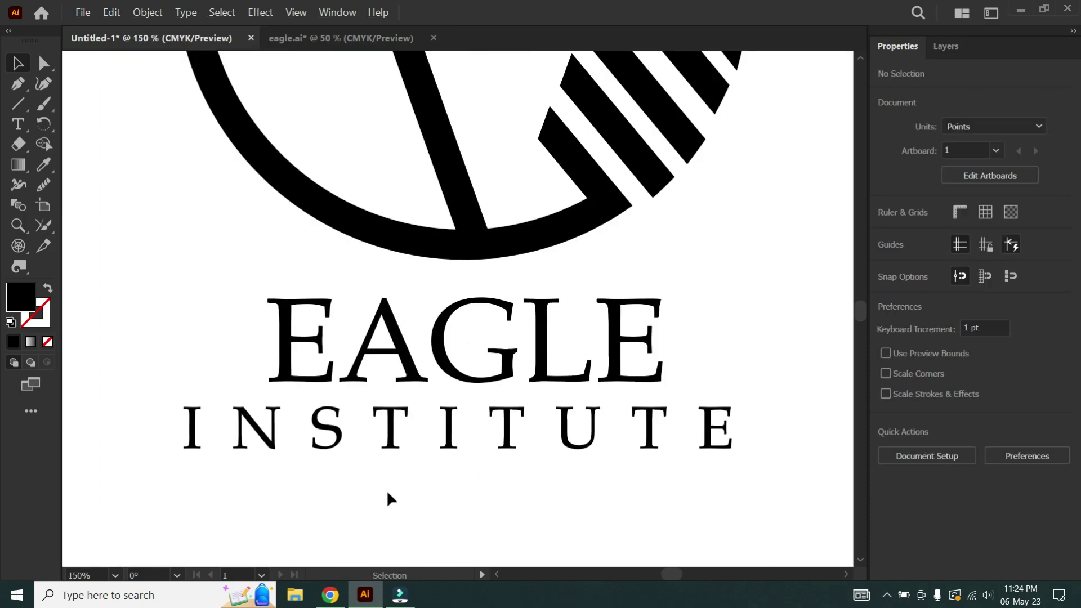
Narrow INSTITUTE to EAGLE's width and nudge it up just beneath EAGLE.
left_click_drag(252, 421, 340, 417)
scroll(349, 439, "right", 2)
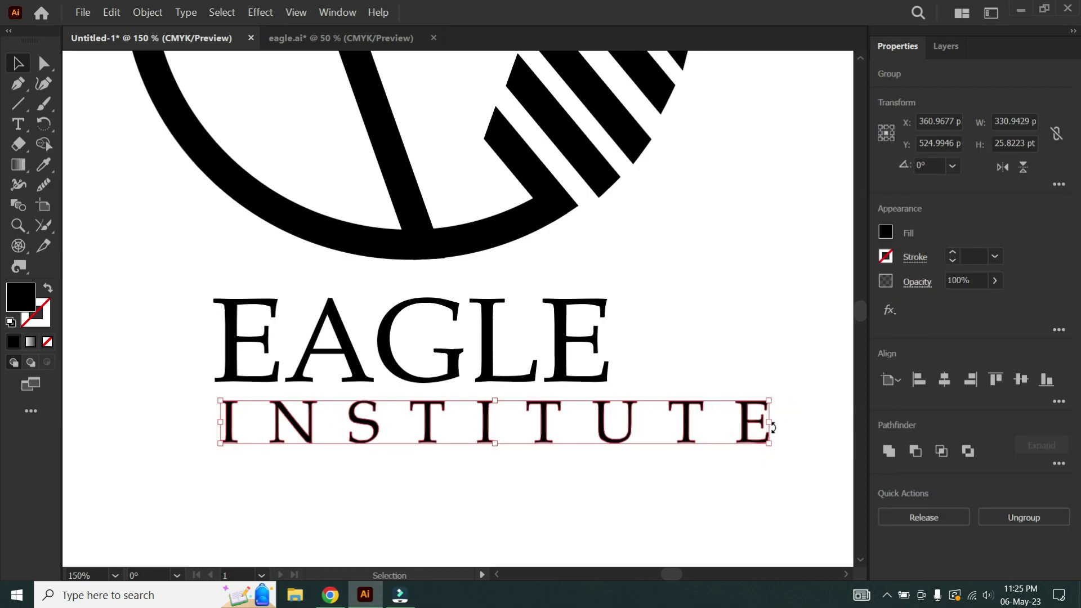
left_click_drag(770, 424, 603, 432)
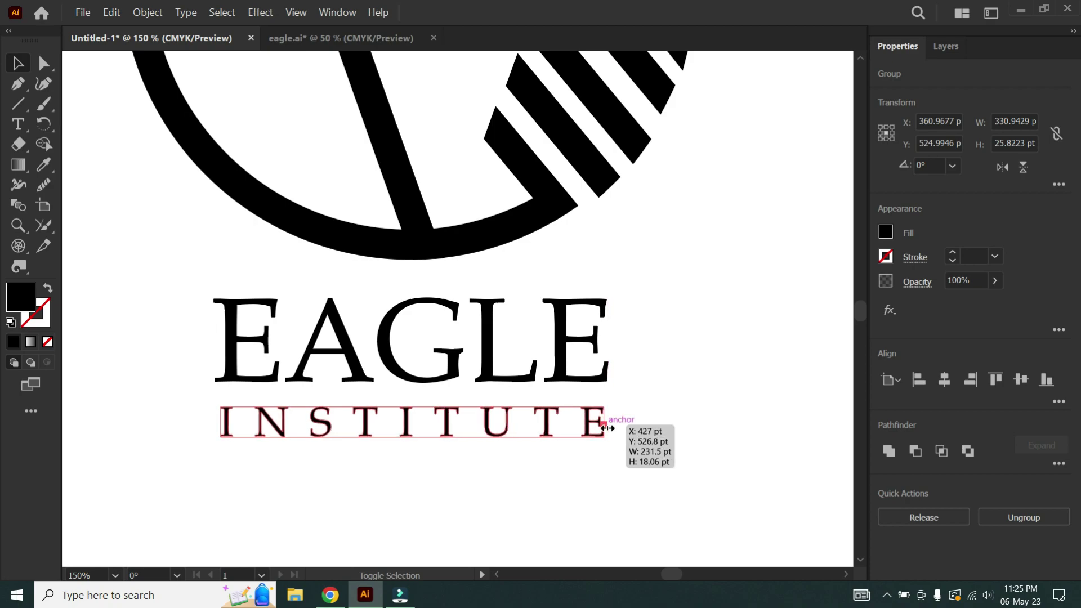
key("Up")
key("Up")
key("Up")
key("Up")
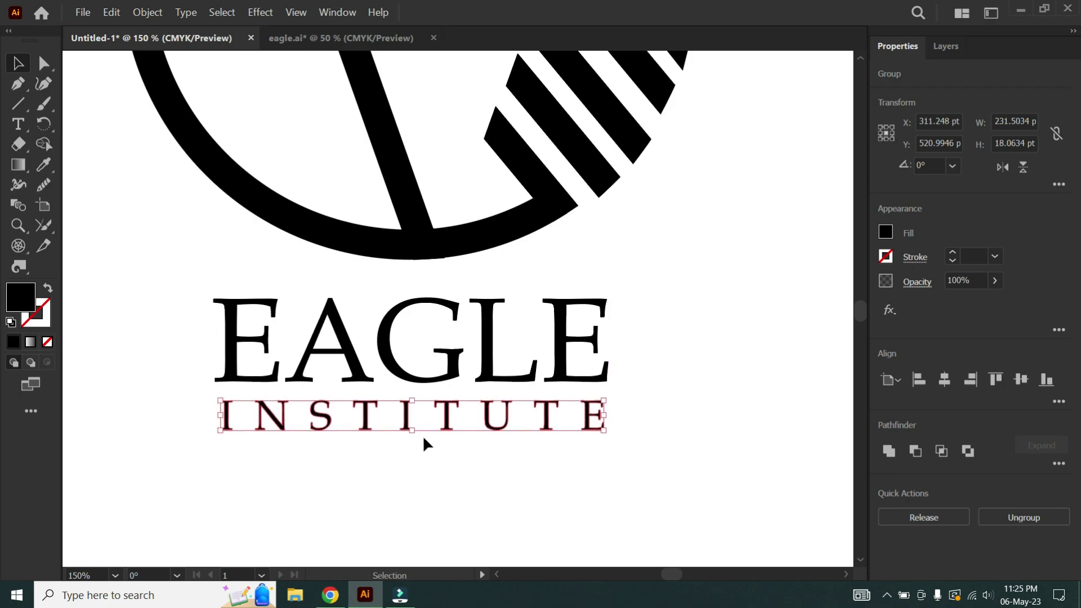
left_click(125, 254)
scroll(238, 350, "up", 2)
key("ctrl+minus")
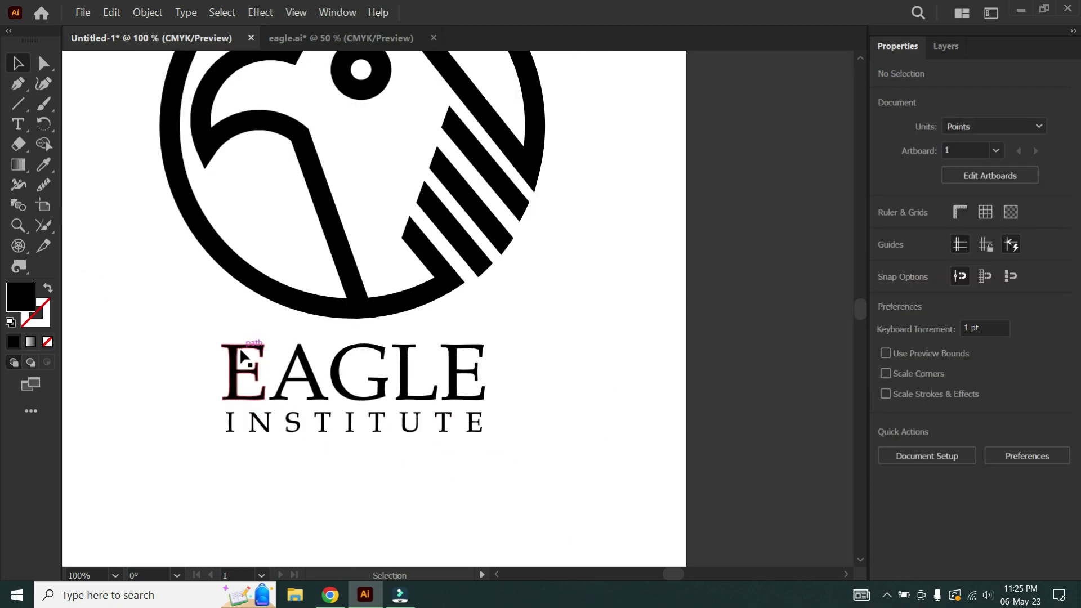
key("ctrl+minus")
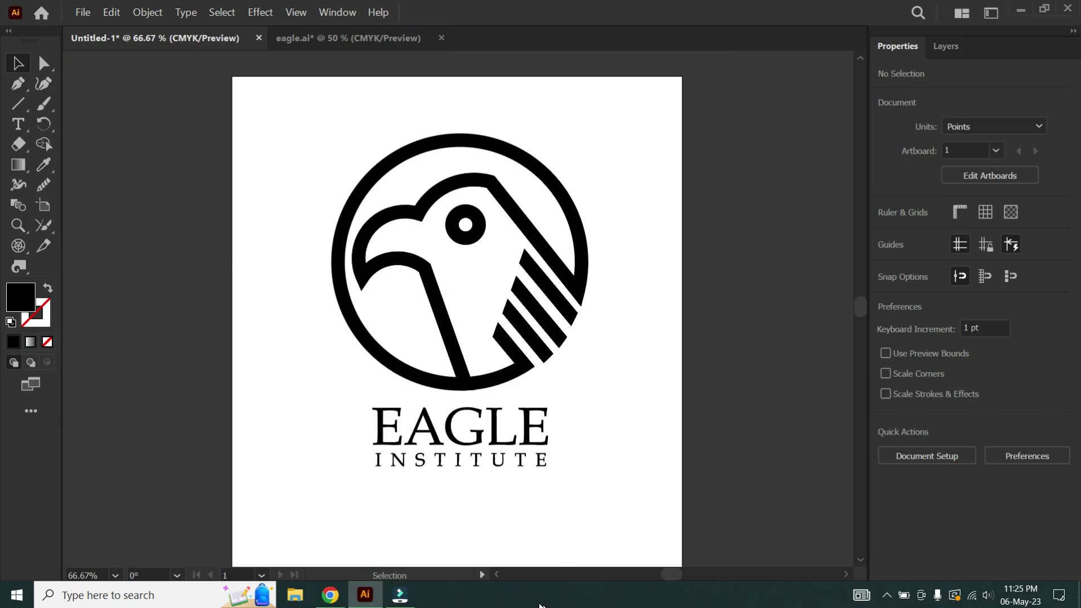